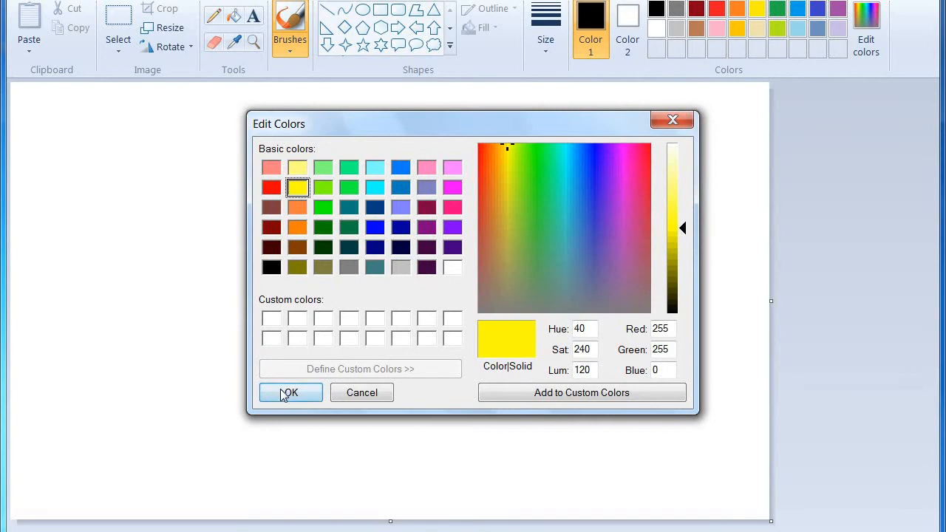
# Step: Add yellow (255, 255, 0) and red (255, 0, 0) from the basic colors to the palette as custom colors
pyautogui.click(288, 393)
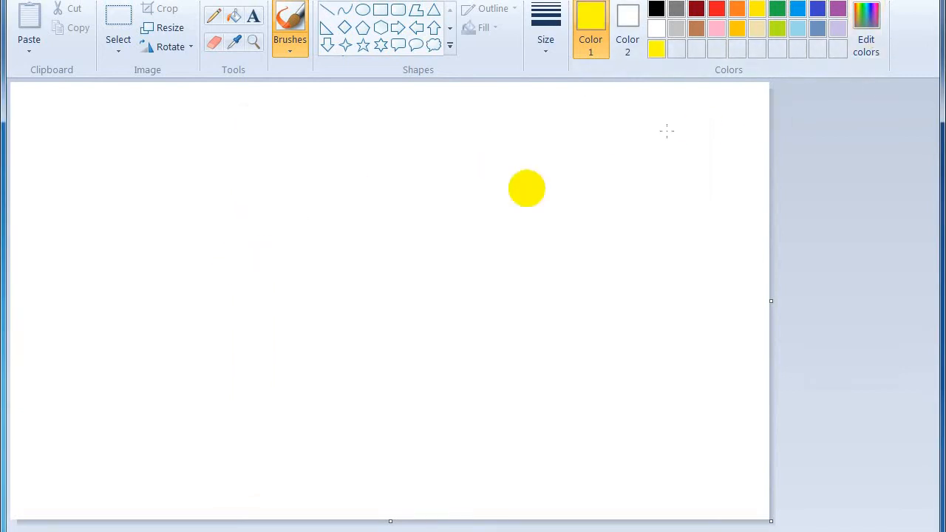
pyautogui.click(861, 41)
pyautogui.click(271, 187)
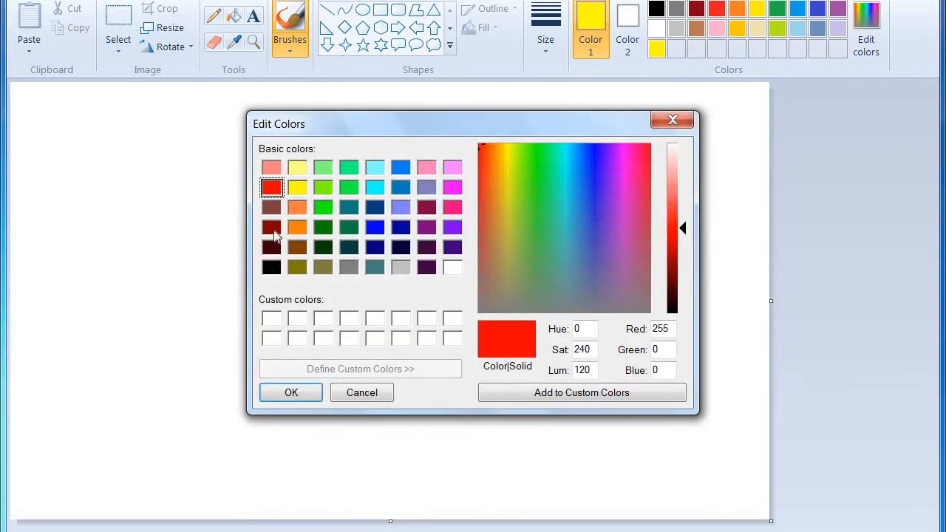
pyautogui.click(275, 393)
# Step: Paint the upper part of the canvas solid yellow as the sky, sloping down at its left side
pyautogui.click(656, 49)
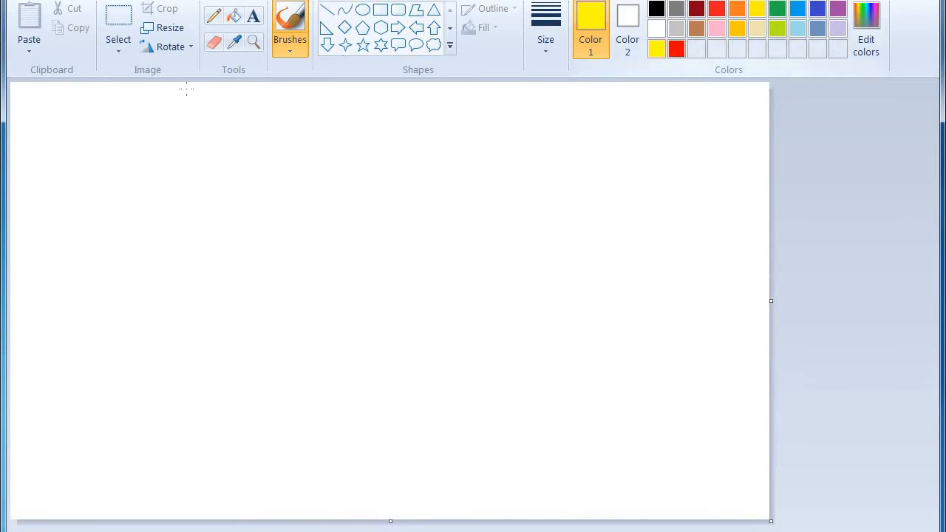
pyautogui.moveTo(148, 85)
pyautogui.mouseDown()
pyautogui.moveTo(174, 71)
pyautogui.moveTo(742, 96)
pyautogui.moveTo(502, 100)
pyautogui.moveTo(439, 113)
pyautogui.moveTo(693, 136)
pyautogui.moveTo(721, 148)
pyautogui.moveTo(56, 164)
pyautogui.moveTo(91, 173)
pyautogui.moveTo(780, 196)
pyautogui.moveTo(538, 203)
pyautogui.moveTo(806, 187)
pyautogui.mouseUp()
pyautogui.moveTo(156, 175)
pyautogui.mouseDown()
pyautogui.moveTo(23, 193)
pyautogui.moveTo(205, 264)
pyautogui.moveTo(445, 148)
pyautogui.mouseUp()
pyautogui.moveTo(15, 239); pyautogui.dragTo(37, 259)
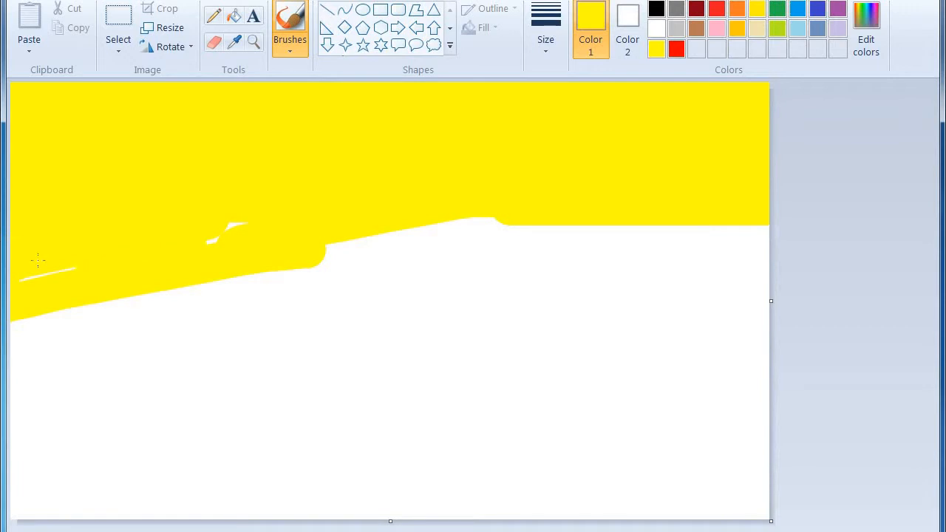
# Step: Paint a solid red hill band across the full canvas width beneath the yellow sky, with a roughly level base
pyautogui.click(669, 53)
pyautogui.moveTo(18, 303)
pyautogui.mouseDown()
pyautogui.moveTo(232, 276)
pyautogui.moveTo(457, 221)
pyautogui.moveTo(756, 231)
pyautogui.moveTo(728, 231)
pyautogui.moveTo(728, 240)
pyautogui.moveTo(193, 249)
pyautogui.mouseUp()
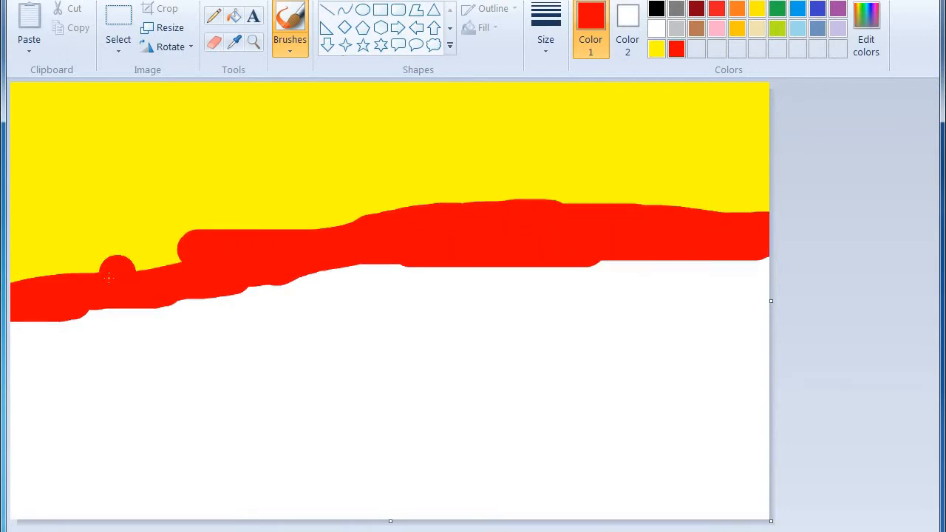
pyautogui.moveTo(96, 304)
pyautogui.mouseDown()
pyautogui.moveTo(517, 281)
pyautogui.moveTo(813, 277)
pyautogui.mouseUp()
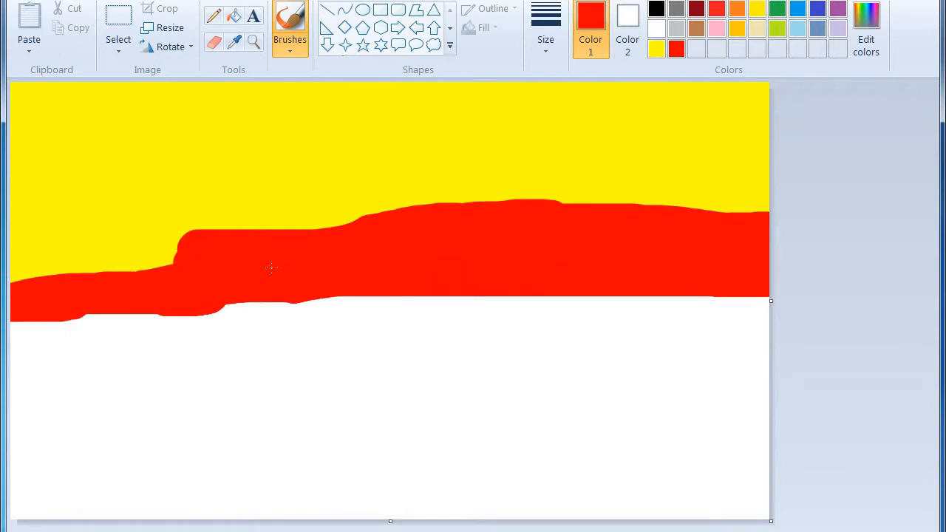
pyautogui.moveTo(62, 301)
pyautogui.mouseDown()
pyautogui.moveTo(152, 311)
pyautogui.moveTo(770, 306)
pyautogui.mouseUp()
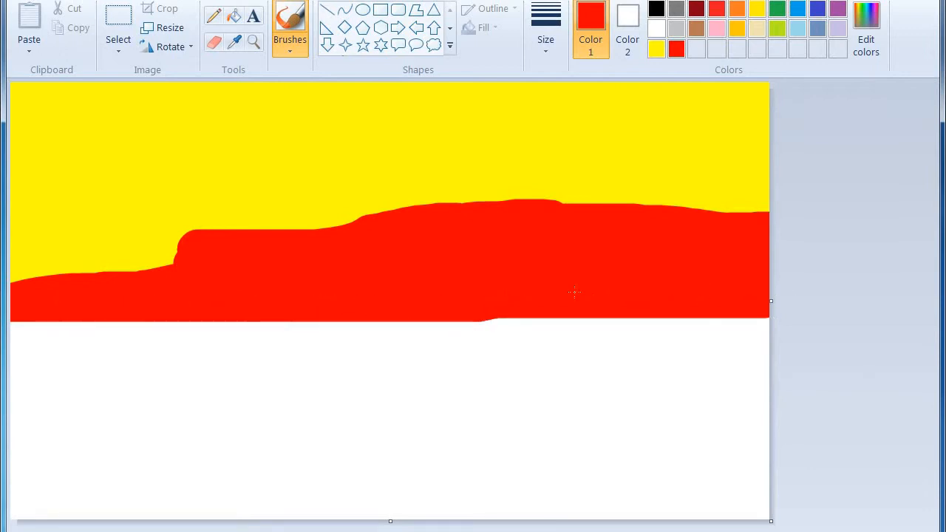
# Step: Reshape the red hill's upper edge with yellow strokes so it rises gradually toward the right
pyautogui.click(656, 49)
pyautogui.click(51, 276)
pyautogui.moveTo(27, 273)
pyautogui.mouseDown()
pyautogui.moveTo(59, 287)
pyautogui.moveTo(166, 275)
pyautogui.moveTo(353, 217)
pyautogui.moveTo(447, 216)
pyautogui.moveTo(546, 187)
pyautogui.mouseUp()
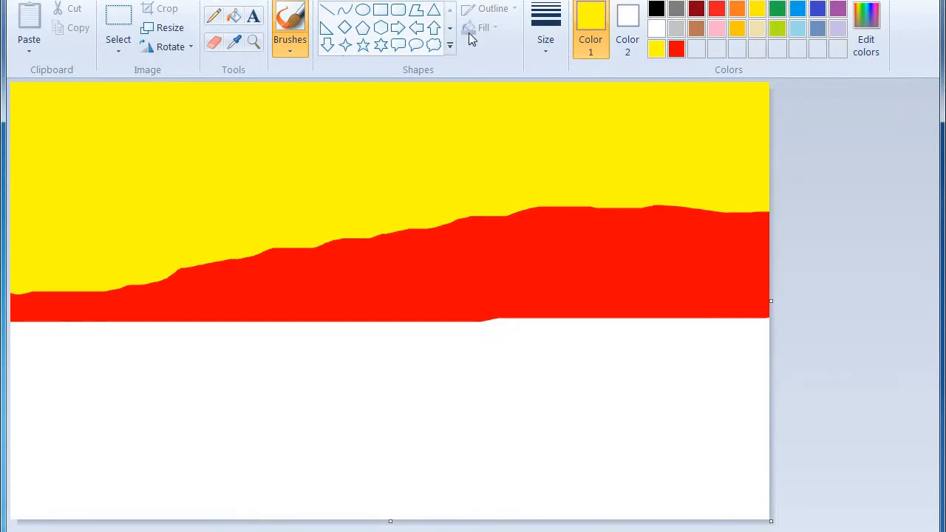
# Step: Texture the red hill's upper edge with thick red Natural pencil strokes along its whole length
pyautogui.click(295, 46)
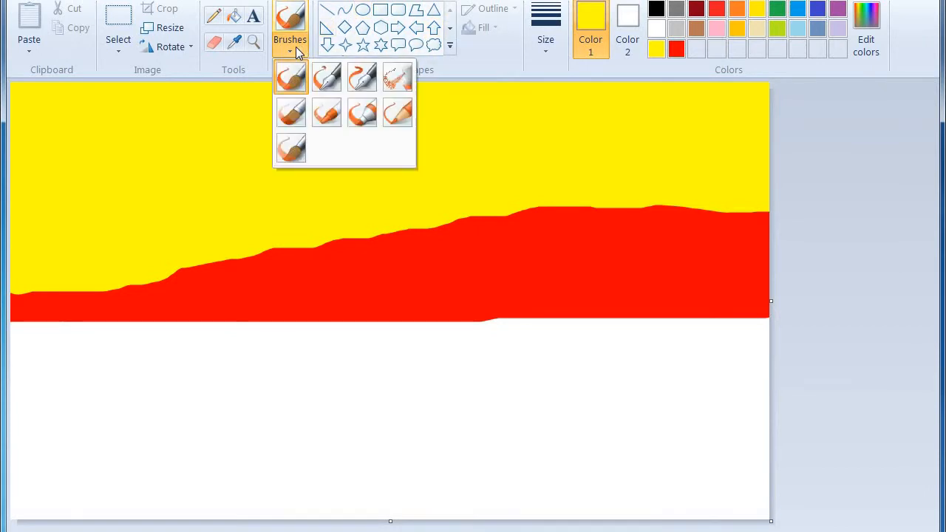
pyautogui.click(398, 112)
pyautogui.click(545, 40)
pyautogui.click(620, 89)
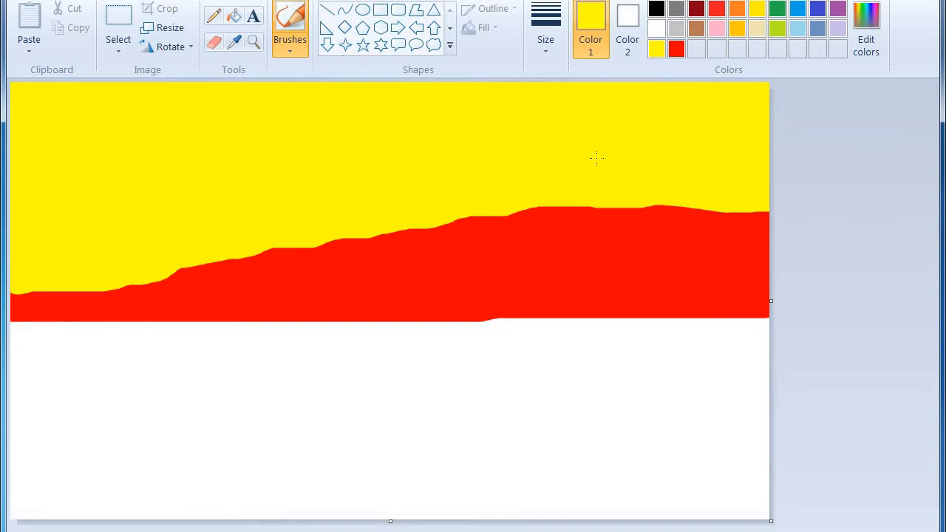
pyautogui.click(676, 49)
pyautogui.moveTo(555, 203)
pyautogui.mouseDown()
pyautogui.moveTo(480, 207)
pyautogui.moveTo(512, 204)
pyautogui.moveTo(606, 230)
pyautogui.moveTo(565, 197)
pyautogui.moveTo(691, 223)
pyautogui.moveTo(665, 219)
pyautogui.moveTo(768, 201)
pyautogui.mouseUp()
pyautogui.moveTo(488, 211)
pyautogui.mouseDown()
pyautogui.moveTo(326, 236)
pyautogui.moveTo(427, 238)
pyautogui.moveTo(421, 207)
pyautogui.moveTo(216, 265)
pyautogui.moveTo(18, 288)
pyautogui.moveTo(43, 299)
pyautogui.mouseUp()
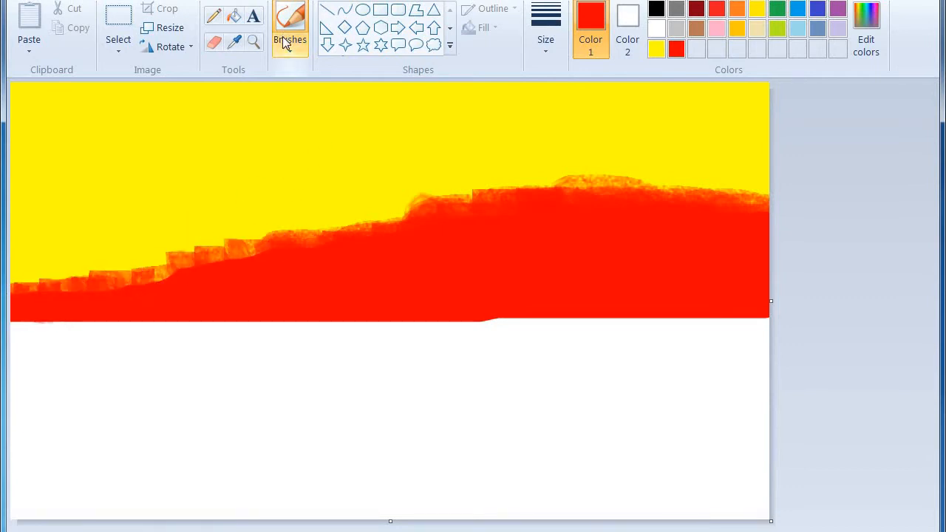
# Step: Spray red along the hill's entire upper edge with the Airbrush at its thickest size to give it a grainy outline
pyautogui.click(288, 40)
pyautogui.click(396, 79)
pyautogui.click(543, 40)
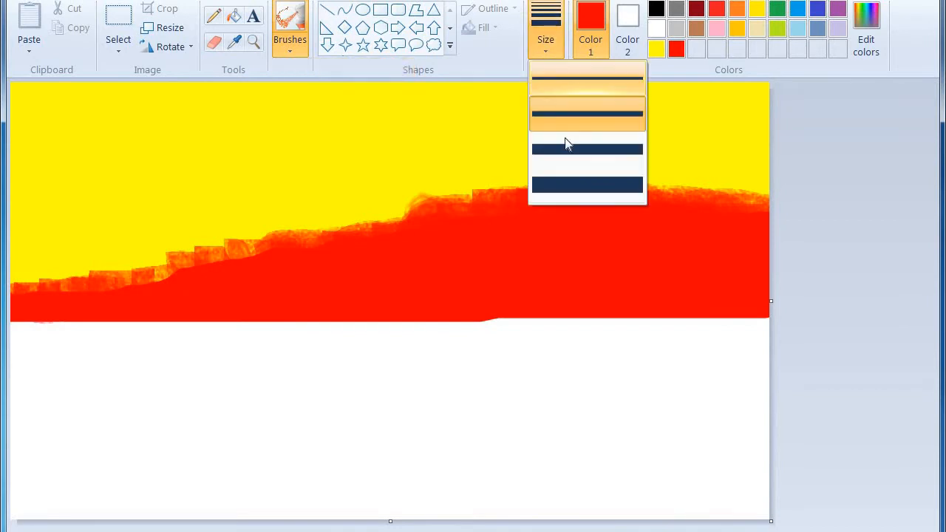
pyautogui.click(565, 187)
pyautogui.moveTo(566, 188)
pyautogui.mouseDown()
pyautogui.moveTo(703, 176)
pyautogui.moveTo(679, 189)
pyautogui.moveTo(715, 188)
pyautogui.moveTo(756, 198)
pyautogui.mouseUp()
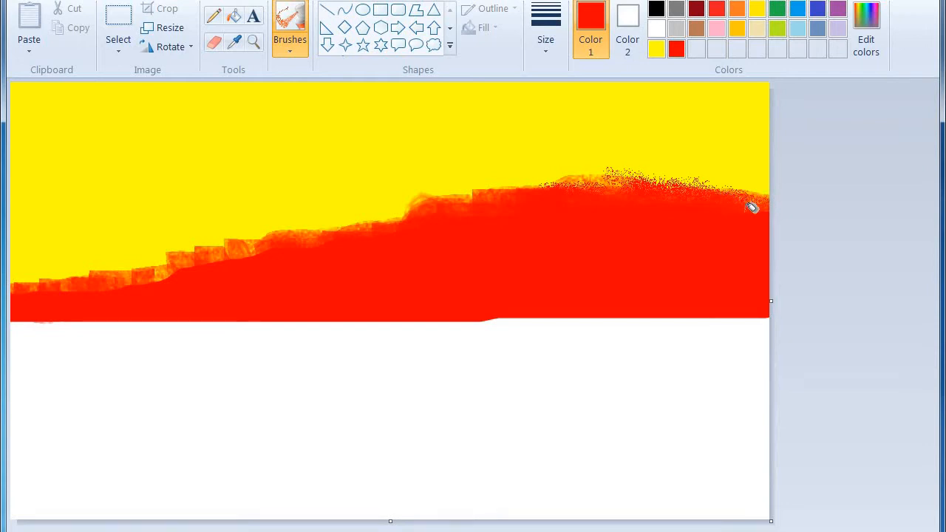
pyautogui.moveTo(752, 208)
pyautogui.mouseDown()
pyautogui.moveTo(716, 196)
pyautogui.moveTo(726, 199)
pyautogui.moveTo(719, 189)
pyautogui.mouseUp()
pyautogui.moveTo(626, 189)
pyautogui.mouseDown()
pyautogui.moveTo(558, 187)
pyautogui.moveTo(585, 178)
pyautogui.moveTo(596, 183)
pyautogui.moveTo(485, 200)
pyautogui.moveTo(477, 192)
pyautogui.moveTo(555, 185)
pyautogui.mouseUp()
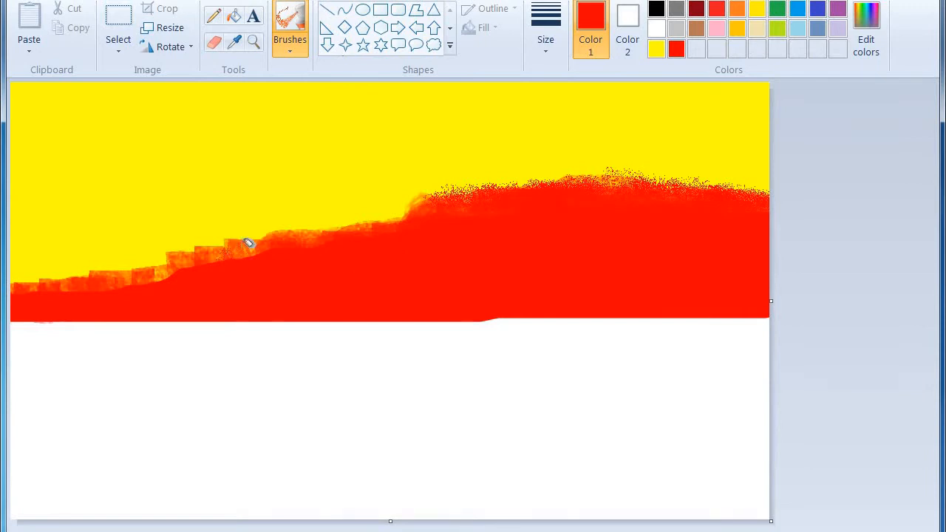
pyautogui.moveTo(247, 244)
pyautogui.mouseDown()
pyautogui.moveTo(195, 257)
pyautogui.moveTo(342, 222)
pyautogui.moveTo(315, 229)
pyautogui.moveTo(384, 230)
pyautogui.moveTo(444, 199)
pyautogui.moveTo(411, 212)
pyautogui.mouseUp()
pyautogui.moveTo(538, 187)
pyautogui.mouseDown()
pyautogui.moveTo(658, 180)
pyautogui.moveTo(515, 206)
pyautogui.mouseUp()
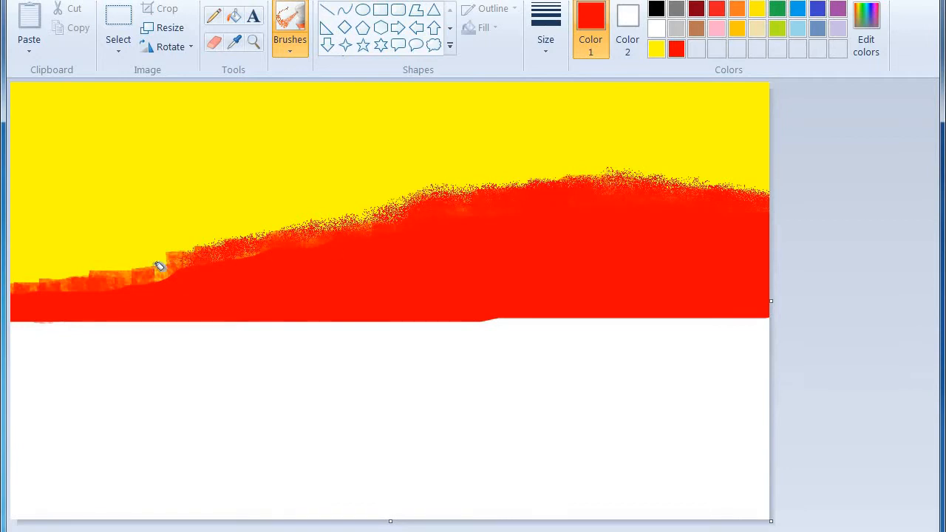
pyautogui.moveTo(158, 266)
pyautogui.mouseDown()
pyautogui.moveTo(148, 271)
pyautogui.moveTo(197, 249)
pyautogui.moveTo(401, 206)
pyautogui.moveTo(392, 214)
pyautogui.mouseUp()
pyautogui.moveTo(103, 279)
pyautogui.mouseDown()
pyautogui.moveTo(136, 272)
pyautogui.moveTo(8, 273)
pyautogui.moveTo(187, 267)
pyautogui.mouseUp()
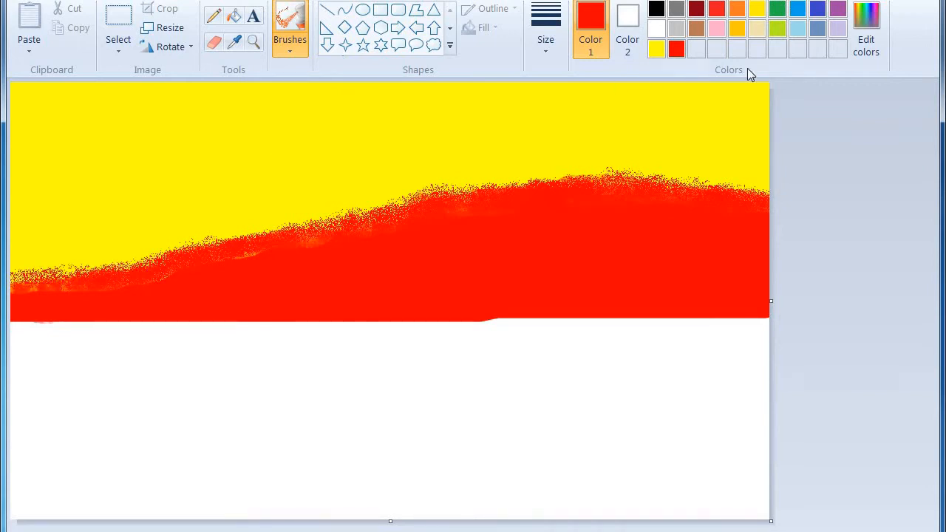
# Step: Draw a blue rectangle with Watercolor fill over the white lower area as water, using blue for both colors and aligning it under the hill
pyautogui.click(798, 9)
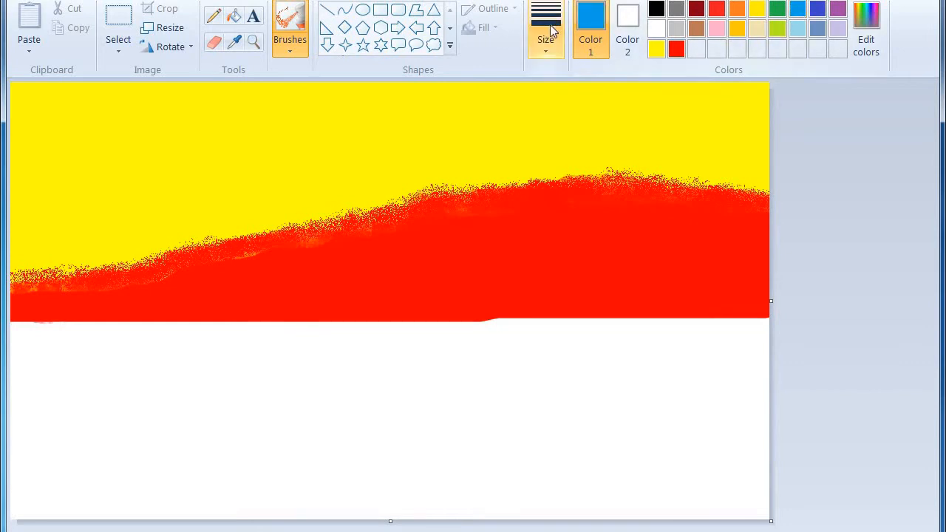
pyautogui.click(627, 40)
pyautogui.click(794, 12)
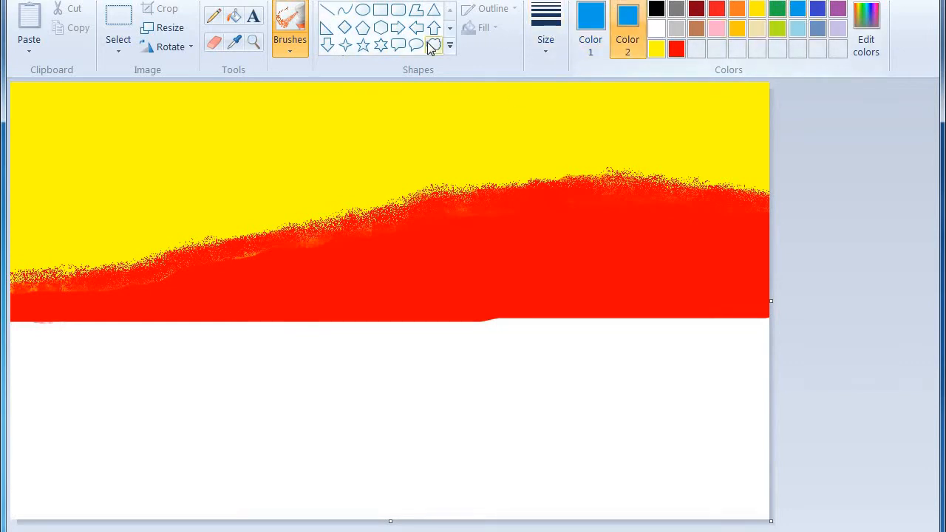
pyautogui.click(388, 12)
pyautogui.click(478, 30)
pyautogui.click(515, 171)
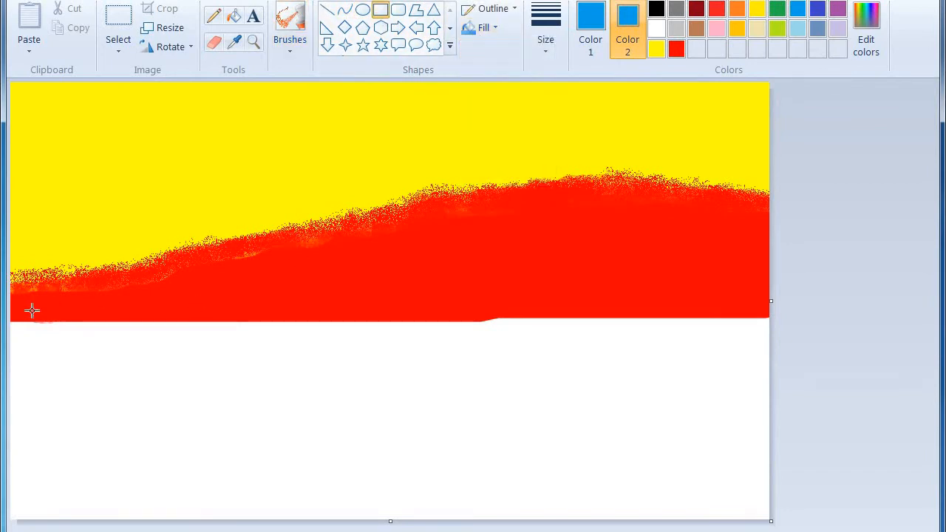
pyautogui.moveTo(10, 319); pyautogui.dragTo(876, 531)
pyautogui.moveTo(631, 484); pyautogui.dragTo(594, 482)
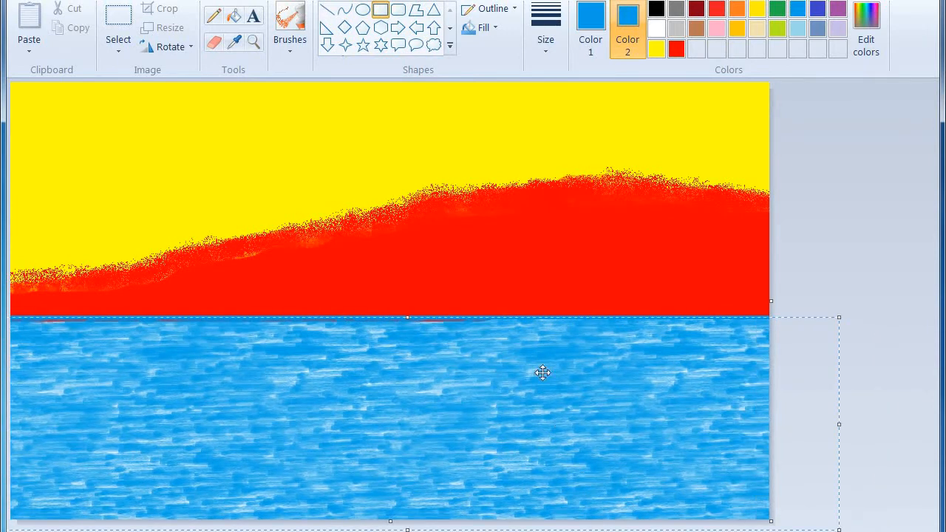
pyautogui.moveTo(529, 390); pyautogui.dragTo(527, 391)
# Step: Change the water rectangle's fill to Crayon and deselect it
pyautogui.click(482, 28)
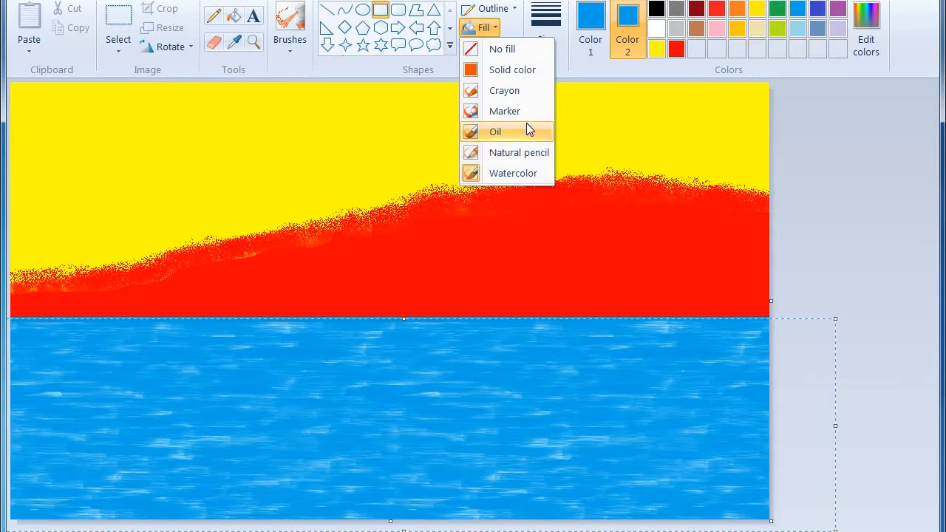
pyautogui.click(523, 96)
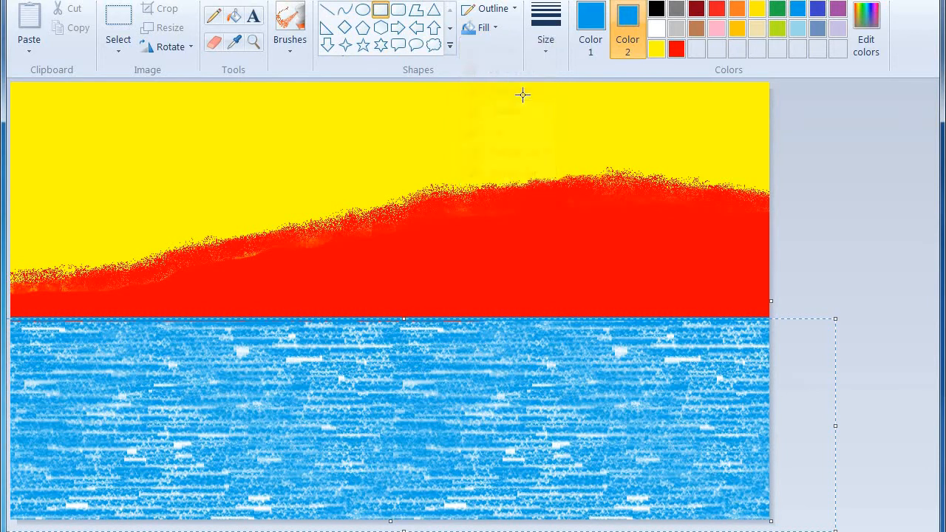
pyautogui.click(836, 194)
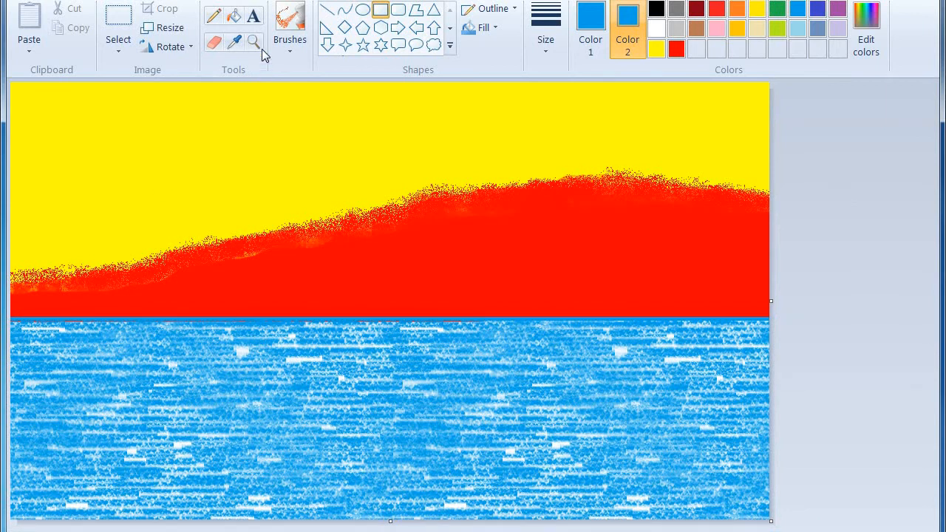
# Step: Switch to the standard round brush and set both Color 2 and Color 1 to dark green (0, 64, 0)
pyautogui.click(292, 43)
pyautogui.click(292, 76)
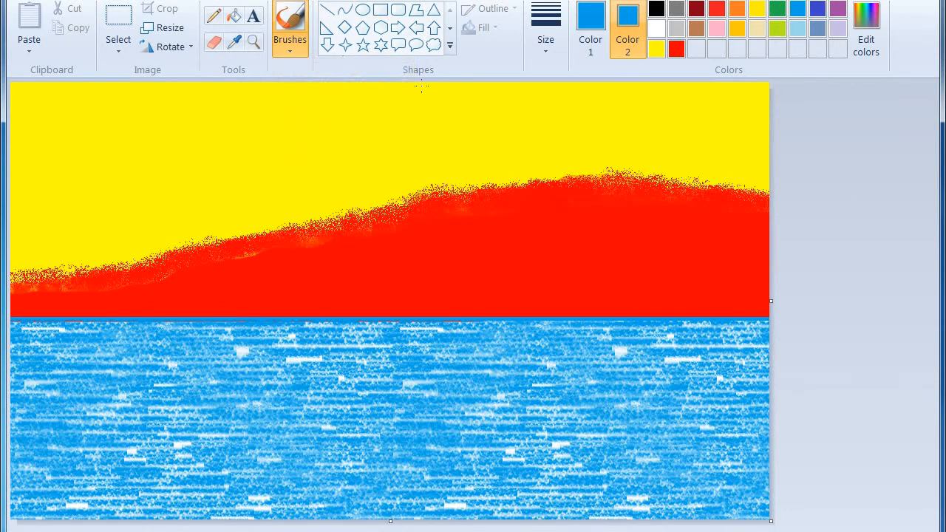
pyautogui.click(863, 30)
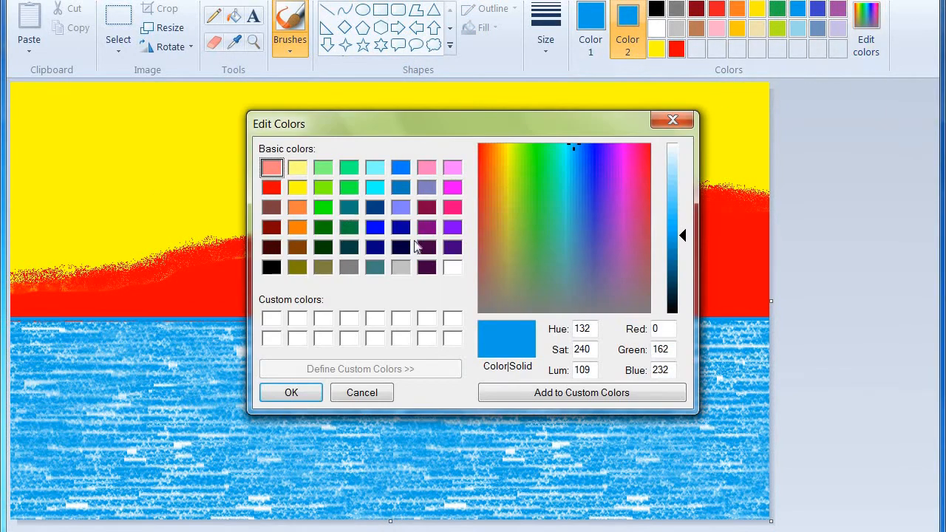
pyautogui.click(322, 248)
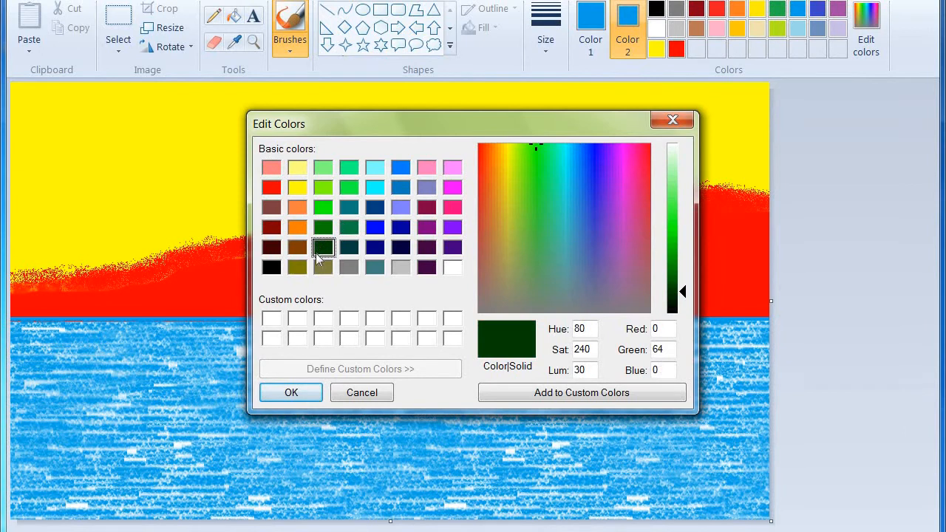
pyautogui.click(291, 393)
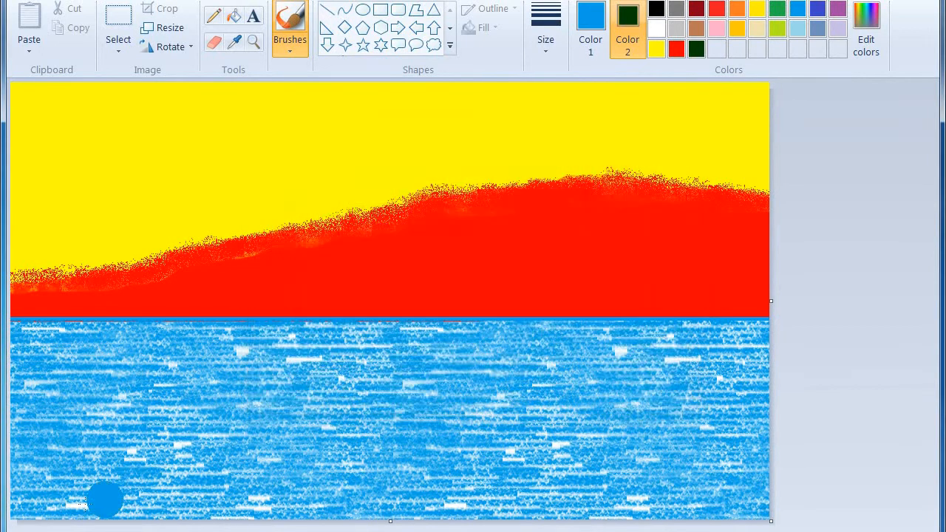
pyautogui.click(605, 30)
pyautogui.click(694, 53)
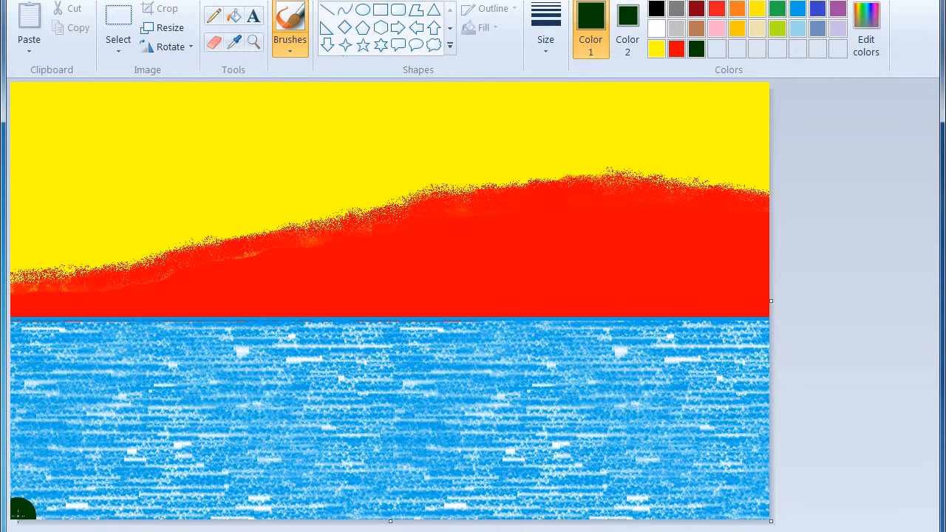
# Step: Paint a solid dark green mound across the canvas's lower edge in front of the water, highest near the middle
pyautogui.moveTo(18, 511)
pyautogui.mouseDown()
pyautogui.moveTo(75, 474)
pyautogui.moveTo(204, 443)
pyautogui.mouseUp()
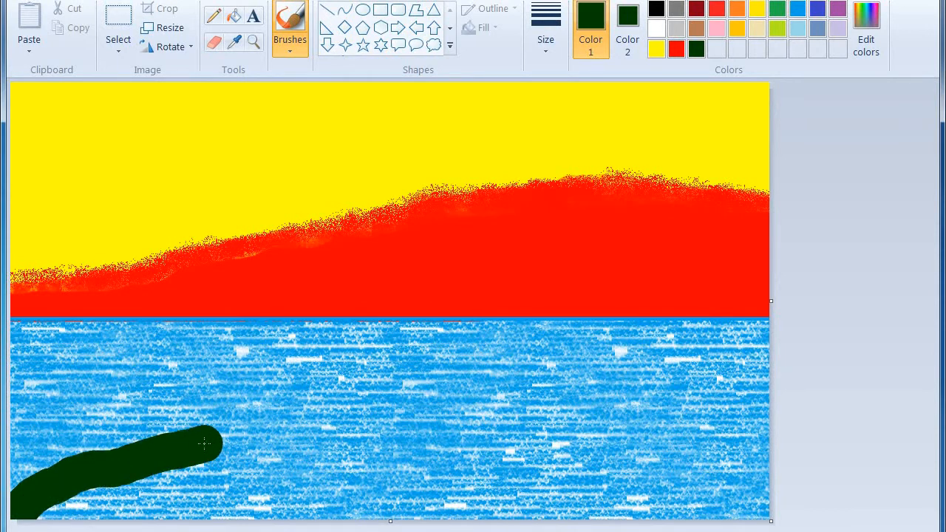
pyautogui.hotkey('ctrl', 'z')
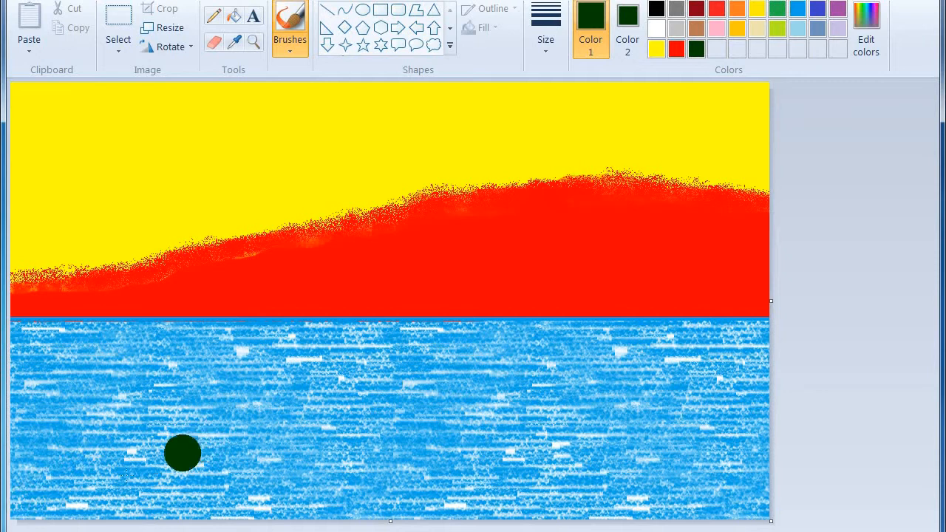
pyautogui.moveTo(220, 452)
pyautogui.mouseDown()
pyautogui.moveTo(37, 505)
pyautogui.moveTo(125, 493)
pyautogui.moveTo(260, 447)
pyautogui.moveTo(402, 442)
pyautogui.moveTo(810, 518)
pyautogui.mouseUp()
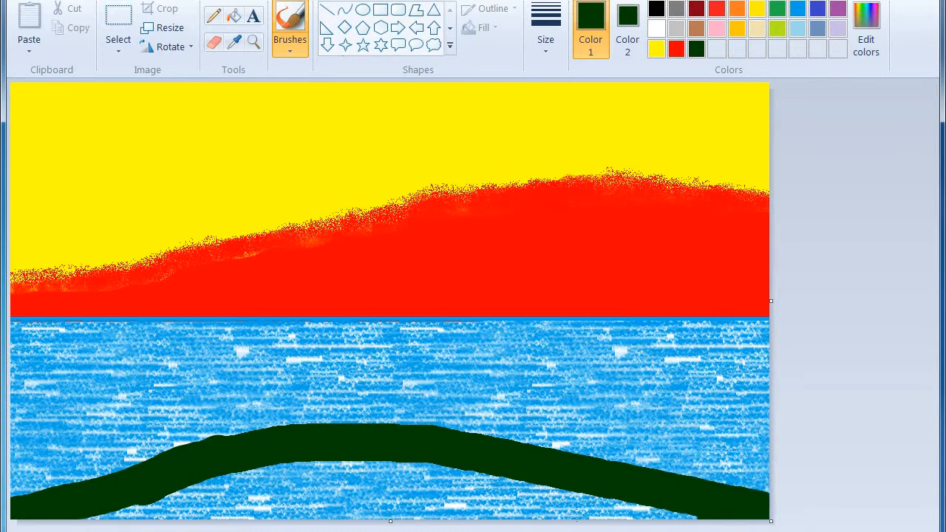
pyautogui.moveTo(687, 508); pyautogui.dragTo(97, 509)
pyautogui.moveTo(238, 491)
pyautogui.mouseDown()
pyautogui.moveTo(333, 473)
pyautogui.moveTo(564, 498)
pyautogui.mouseUp()
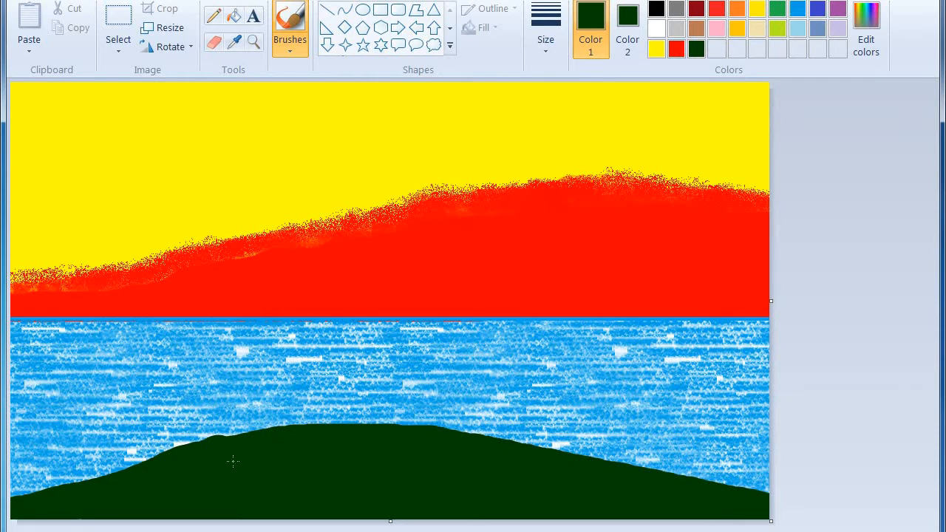
pyautogui.moveTo(371, 442)
pyautogui.mouseDown()
pyautogui.moveTo(486, 441)
pyautogui.moveTo(584, 475)
pyautogui.mouseUp()
pyautogui.moveTo(412, 437); pyautogui.dragTo(328, 444)
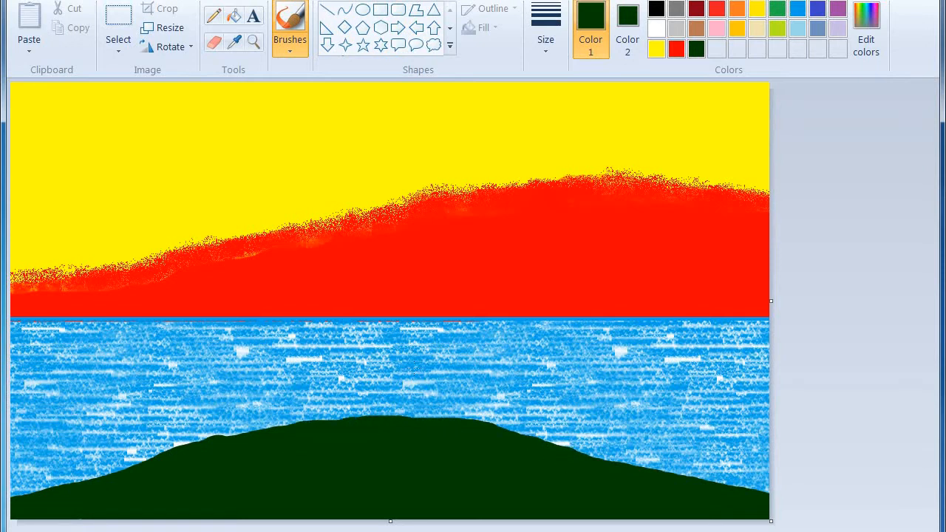
# Step: Switch to the Airbrush at its largest size and set Color 1 to a slightly lighter dark green (0, 108, 0)
pyautogui.click(308, 51)
pyautogui.click(399, 78)
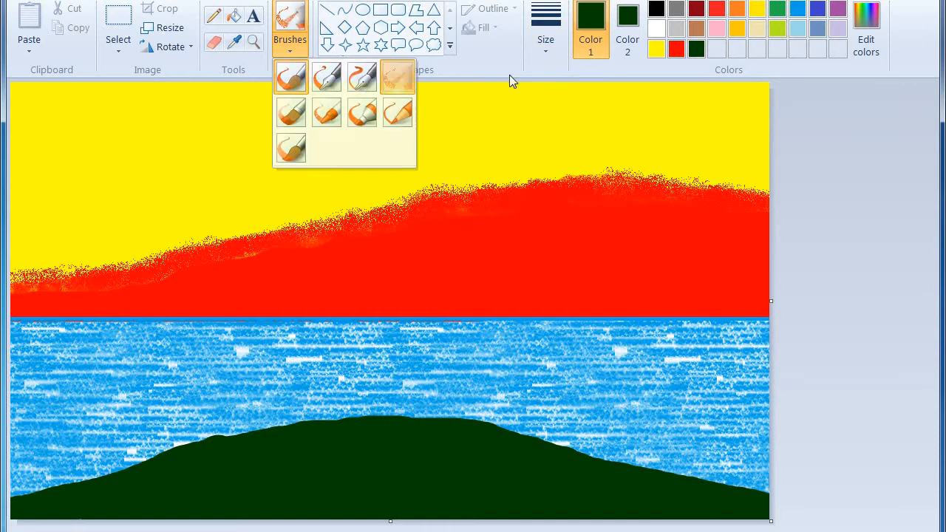
pyautogui.click(545, 33)
pyautogui.click(556, 194)
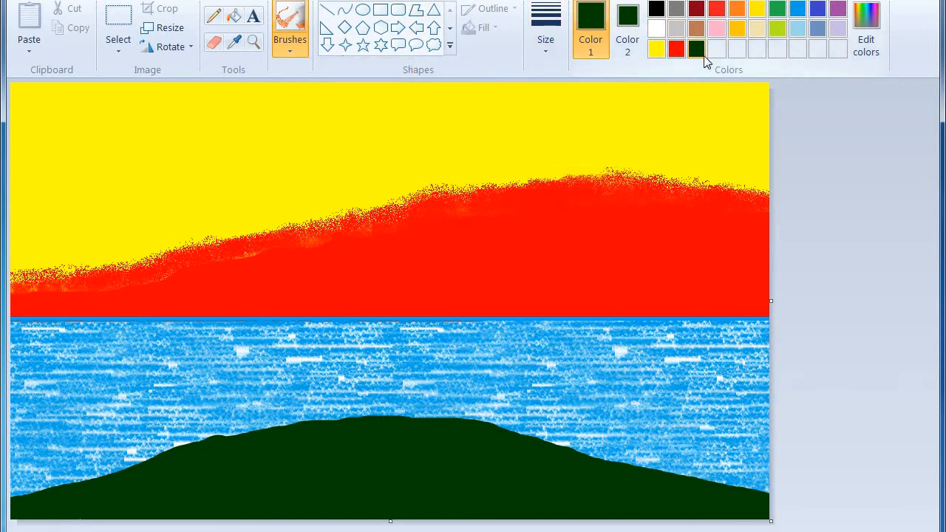
pyautogui.click(865, 30)
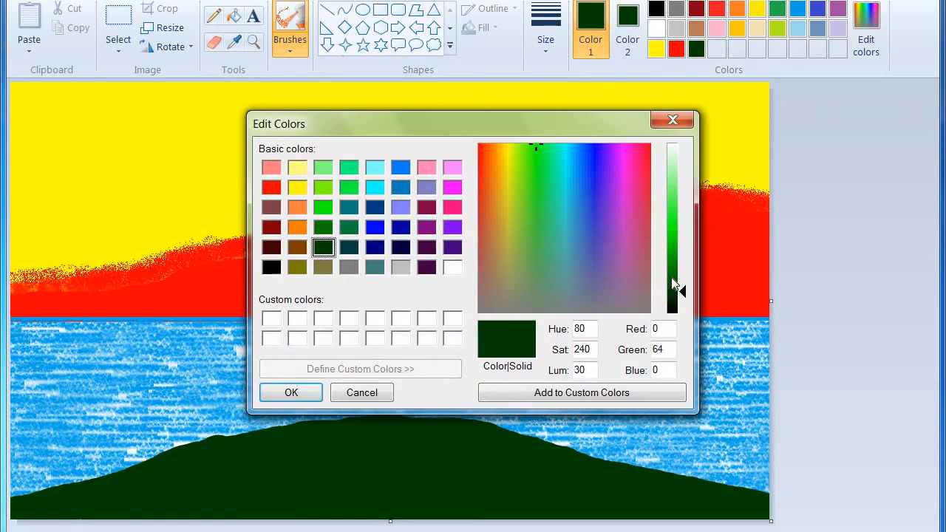
pyautogui.click(672, 277)
pyautogui.click(291, 392)
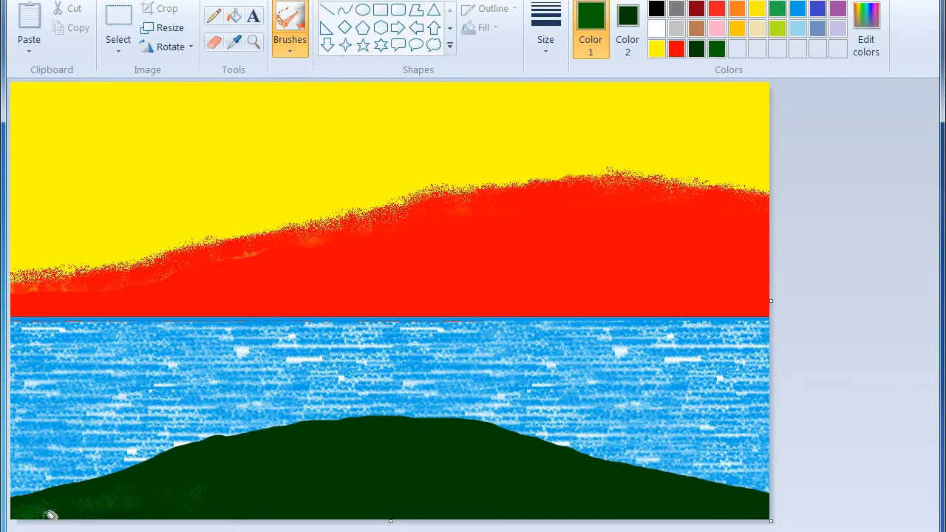
# Step: Spray the slightly lighter green texture along the full width of the mound's lower edge
pyautogui.moveTo(50, 515)
pyautogui.mouseDown()
pyautogui.moveTo(173, 504)
pyautogui.moveTo(198, 491)
pyautogui.moveTo(198, 502)
pyautogui.moveTo(243, 504)
pyautogui.mouseUp()
pyautogui.moveTo(348, 495); pyautogui.dragTo(448, 495)
pyautogui.moveTo(587, 502)
pyautogui.mouseDown()
pyautogui.moveTo(628, 495)
pyautogui.moveTo(714, 511)
pyautogui.mouseUp()
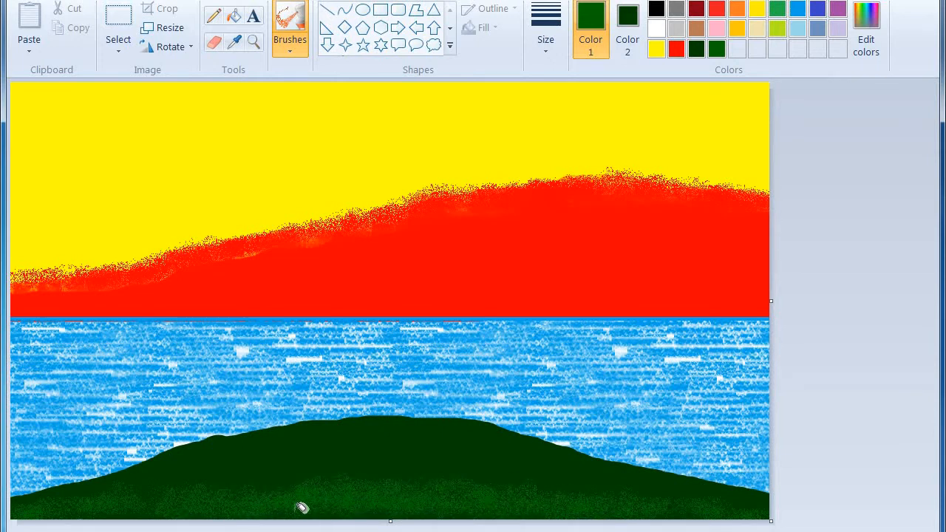
# Step: Set Color 1 to medium green (0, 164, 0) and spray a curved band across the middle of the mound
pyautogui.click(859, 32)
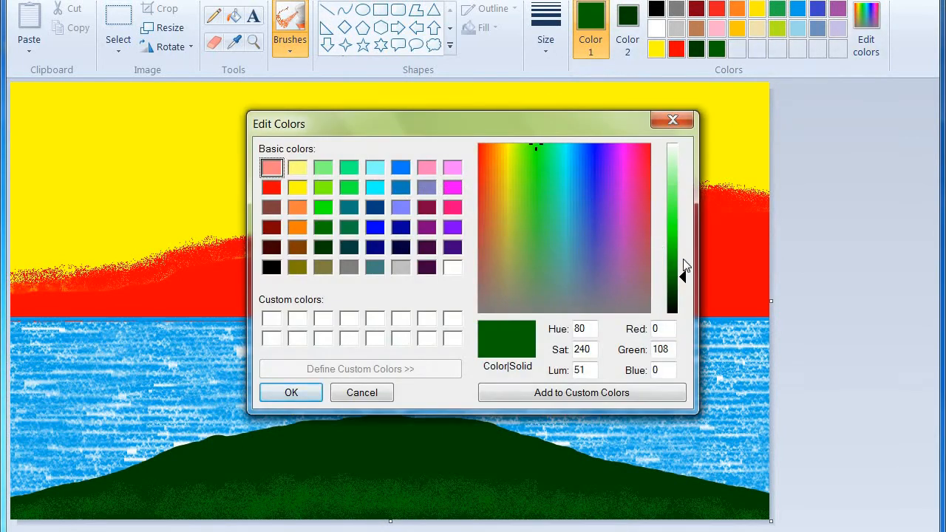
pyautogui.click(682, 259)
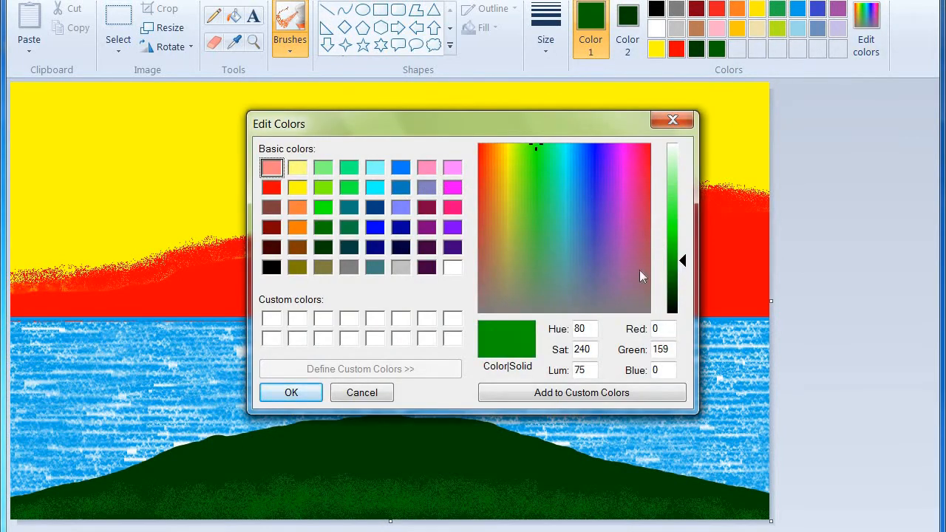
pyautogui.click(294, 393)
pyautogui.moveTo(291, 450)
pyautogui.mouseDown()
pyautogui.moveTo(306, 468)
pyautogui.moveTo(62, 495)
pyautogui.mouseUp()
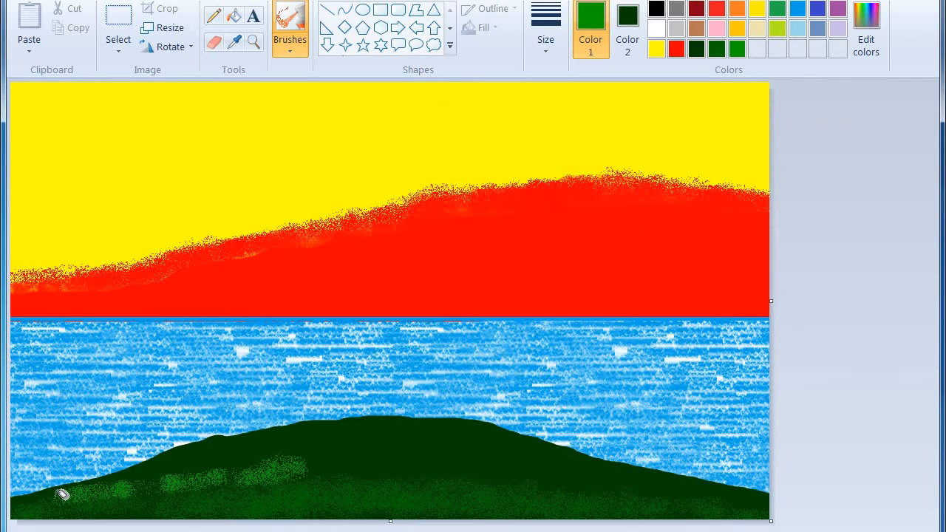
pyautogui.moveTo(146, 486)
pyautogui.mouseDown()
pyautogui.moveTo(280, 474)
pyautogui.moveTo(307, 459)
pyautogui.moveTo(422, 460)
pyautogui.moveTo(394, 471)
pyautogui.moveTo(397, 455)
pyautogui.moveTo(494, 464)
pyautogui.moveTo(509, 476)
pyautogui.moveTo(655, 482)
pyautogui.moveTo(743, 503)
pyautogui.mouseUp()
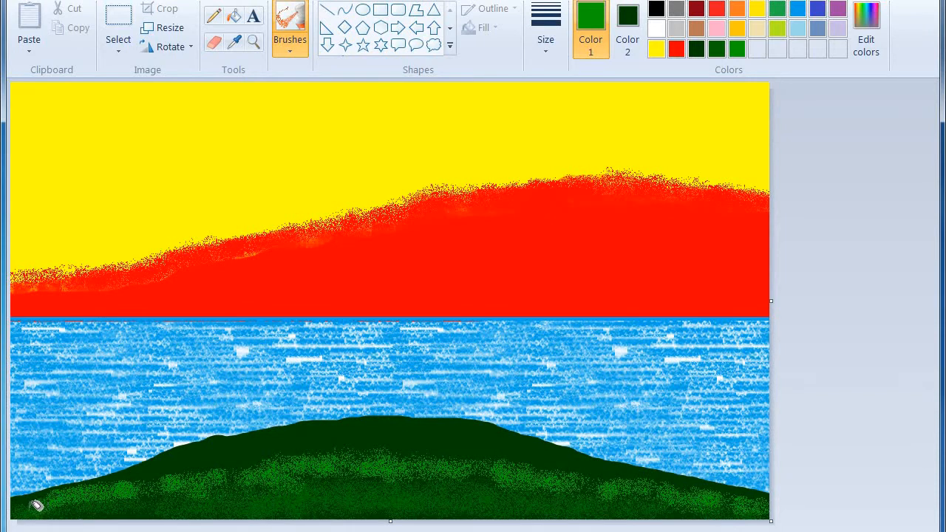
pyautogui.moveTo(157, 488); pyautogui.dragTo(268, 464)
pyautogui.moveTo(347, 462)
pyautogui.mouseDown()
pyautogui.moveTo(387, 448)
pyautogui.moveTo(483, 456)
pyautogui.moveTo(469, 461)
pyautogui.moveTo(523, 474)
pyautogui.mouseUp()
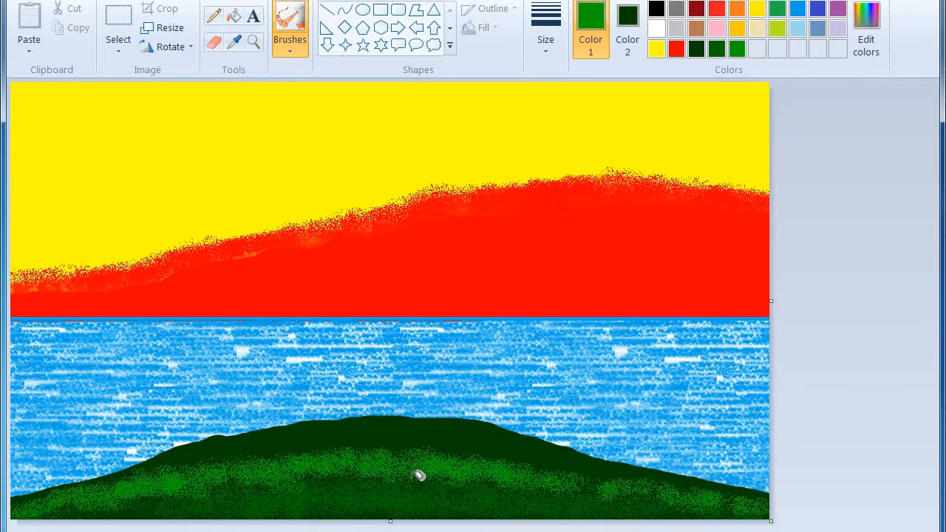
pyautogui.moveTo(419, 475)
pyautogui.mouseDown()
pyautogui.moveTo(259, 485)
pyautogui.moveTo(592, 485)
pyautogui.mouseUp()
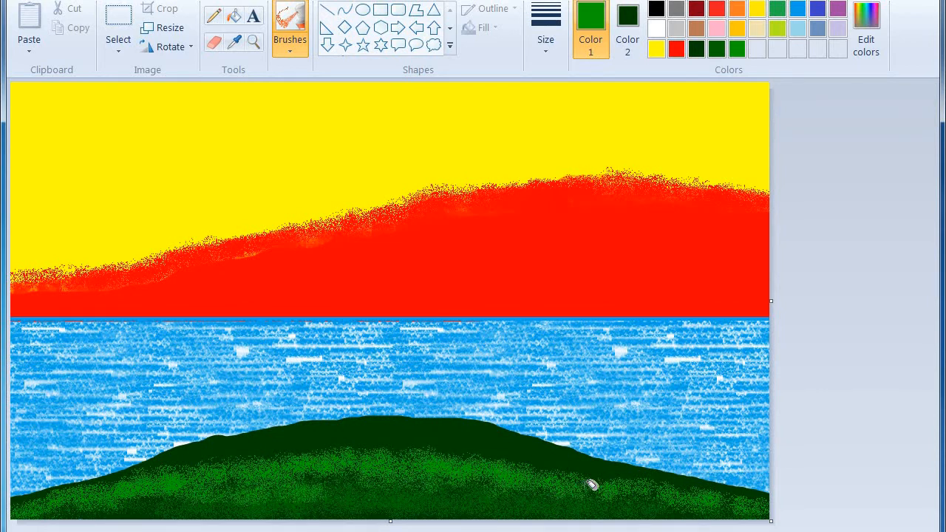
# Step: Set Color 1 to bright green (0, 240, 0) and spray a band across the upper part of the mound
pyautogui.click(868, 37)
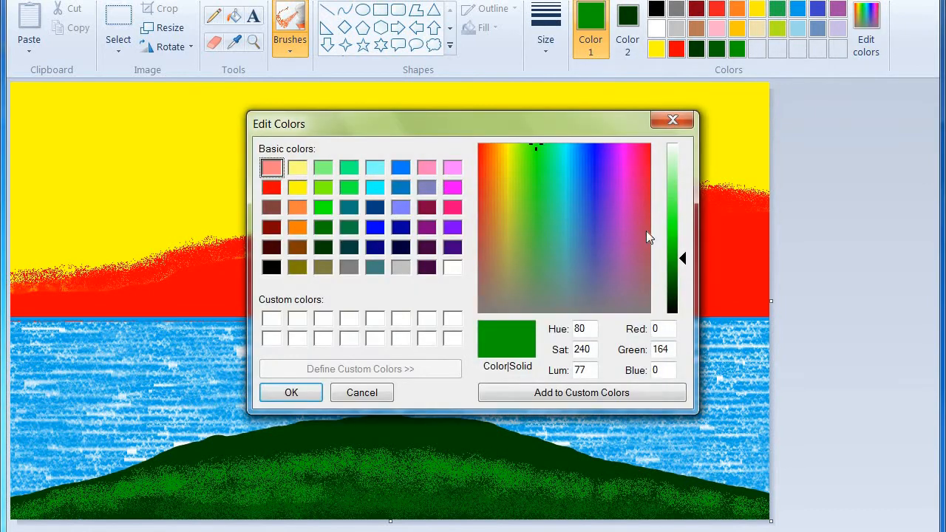
pyautogui.click(677, 234)
pyautogui.click(289, 394)
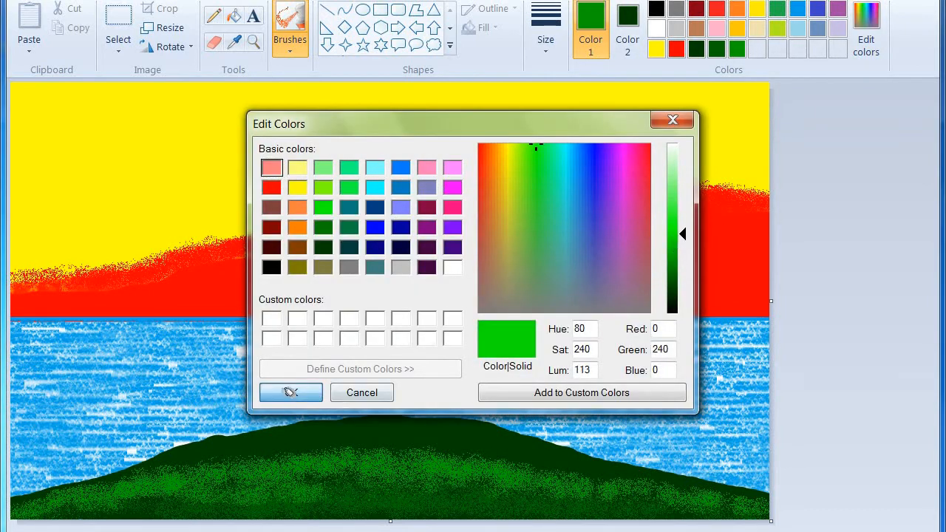
pyautogui.moveTo(270, 452)
pyautogui.mouseDown()
pyautogui.moveTo(201, 456)
pyautogui.moveTo(339, 439)
pyautogui.moveTo(379, 447)
pyautogui.moveTo(426, 434)
pyautogui.moveTo(431, 443)
pyautogui.moveTo(511, 446)
pyautogui.moveTo(529, 460)
pyautogui.moveTo(658, 472)
pyautogui.moveTo(579, 466)
pyautogui.moveTo(453, 435)
pyautogui.moveTo(355, 433)
pyautogui.moveTo(245, 447)
pyautogui.mouseUp()
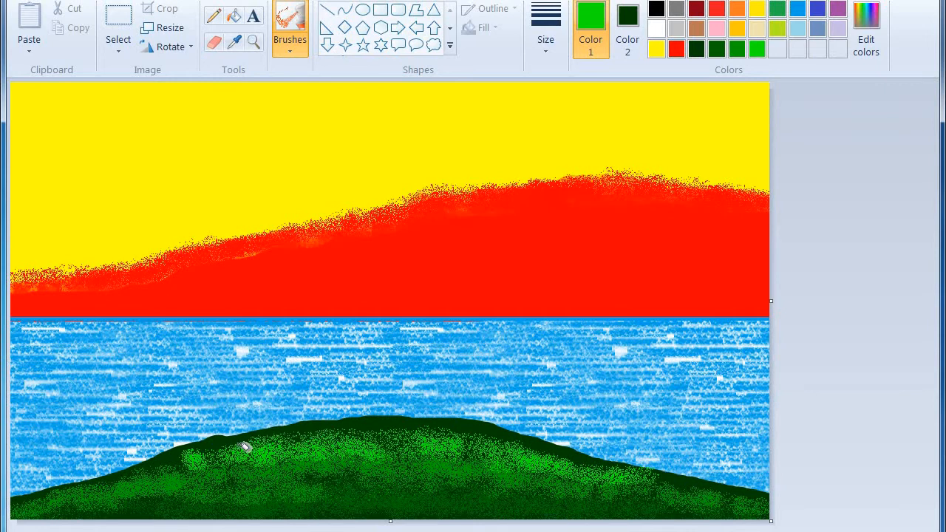
pyautogui.moveTo(349, 444); pyautogui.dragTo(434, 441)
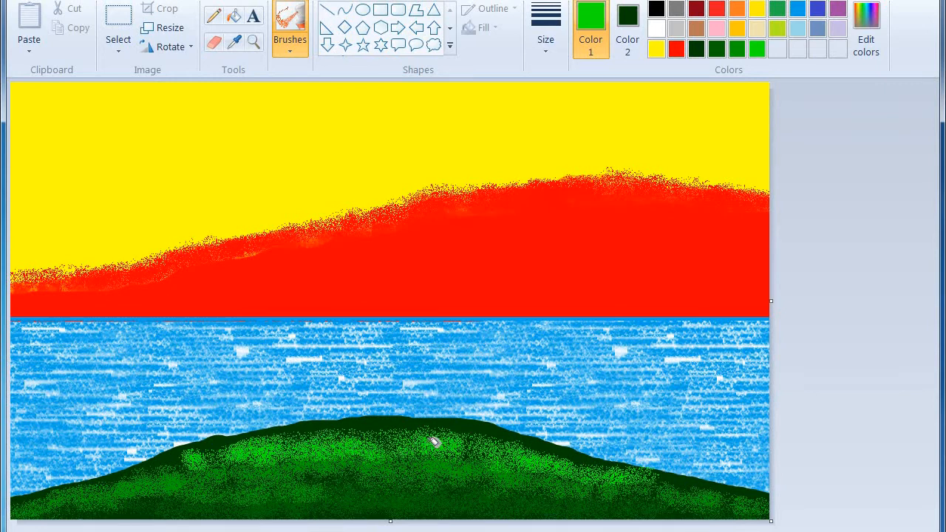
# Step: Set Color 1 to light green (38, 255, 38), choose the second-largest airbrush size, and spray along the mound's crest and both slopes
pyautogui.click(868, 37)
pyautogui.click(677, 216)
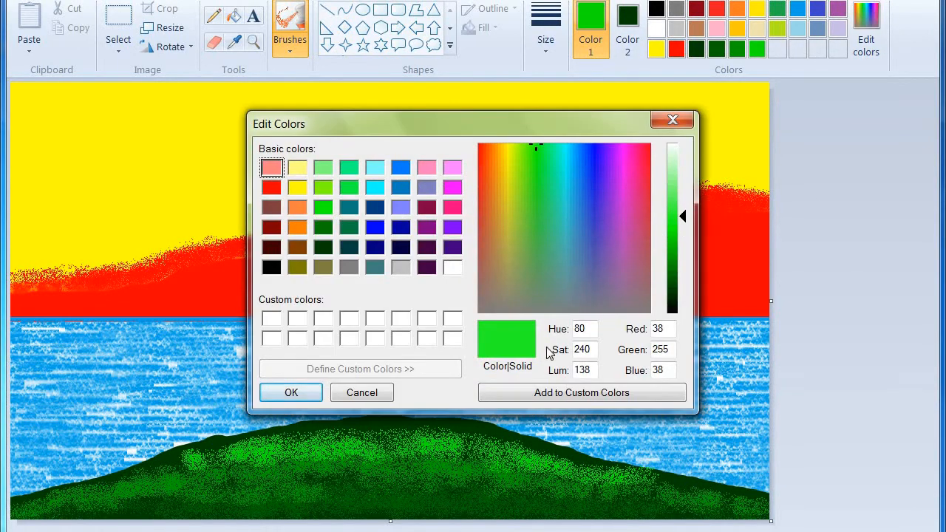
pyautogui.click(291, 391)
pyautogui.click(543, 40)
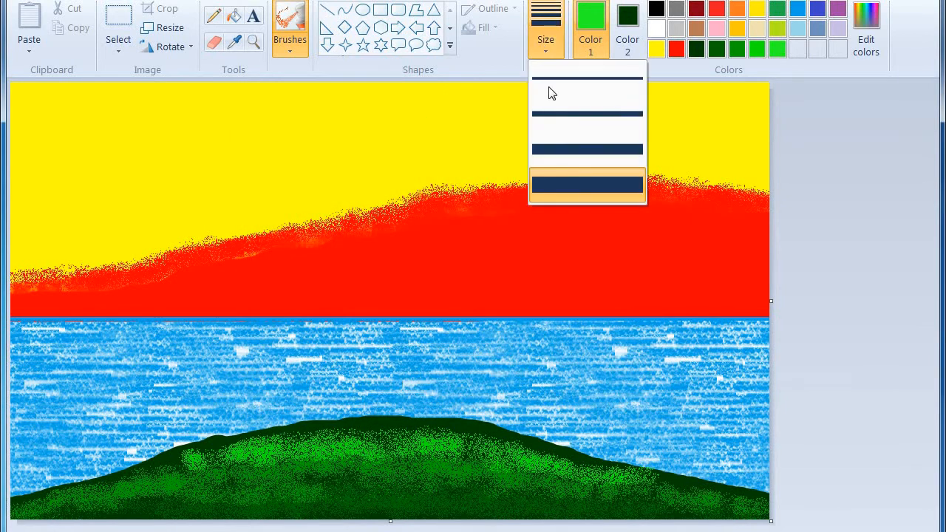
pyautogui.click(581, 158)
pyautogui.moveTo(323, 425)
pyautogui.mouseDown()
pyautogui.moveTo(479, 426)
pyautogui.moveTo(592, 466)
pyautogui.moveTo(760, 493)
pyautogui.moveTo(649, 472)
pyautogui.mouseUp()
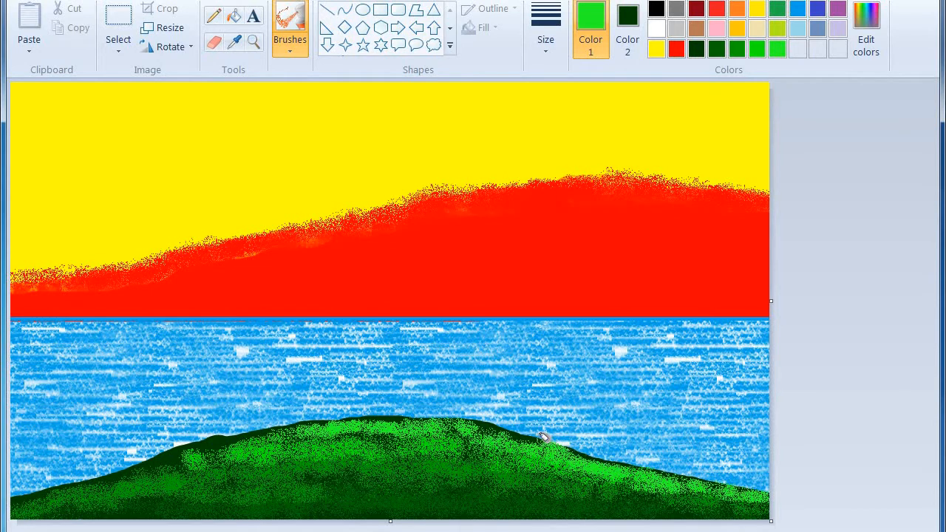
pyautogui.moveTo(543, 438); pyautogui.dragTo(494, 428)
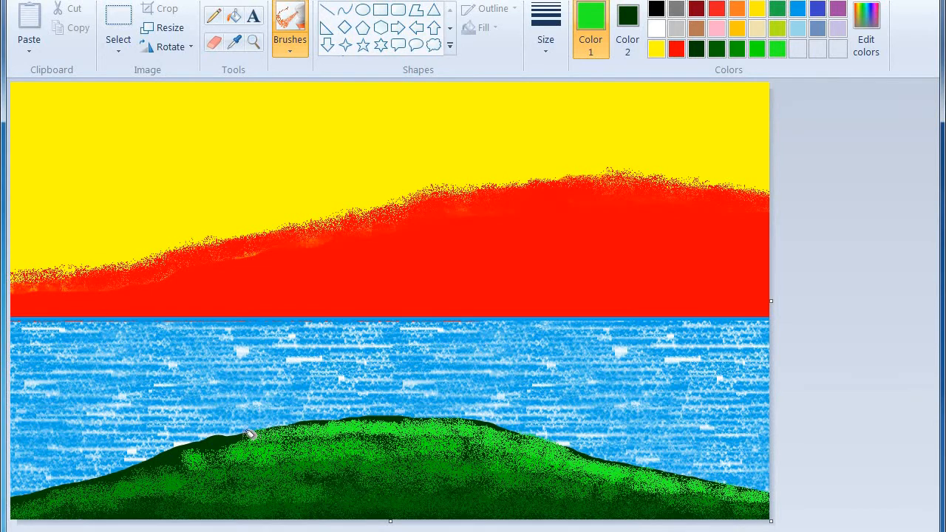
pyautogui.moveTo(249, 435); pyautogui.dragTo(201, 446)
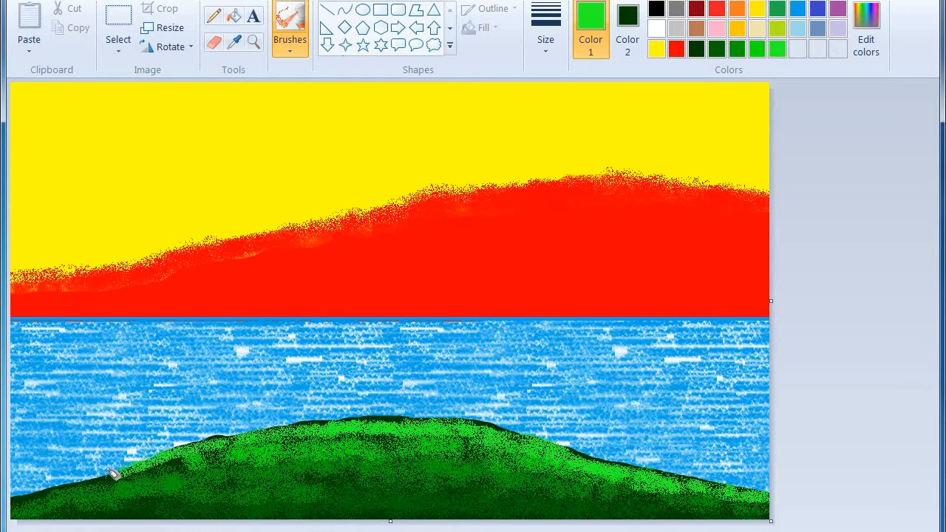
pyautogui.moveTo(113, 474)
pyautogui.mouseDown()
pyautogui.moveTo(158, 478)
pyautogui.moveTo(160, 468)
pyautogui.moveTo(229, 459)
pyautogui.mouseUp()
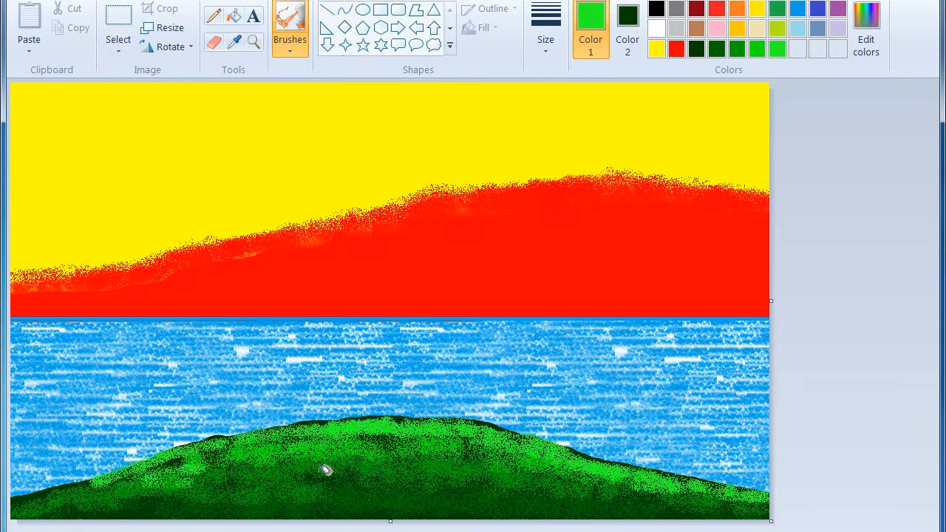
# Step: Spray light green tufts over the mound's body, and add medium green shading from its centre toward the lower-left slope
pyautogui.moveTo(279, 491)
pyautogui.mouseDown()
pyautogui.moveTo(318, 464)
pyautogui.moveTo(300, 465)
pyautogui.moveTo(305, 449)
pyautogui.moveTo(314, 450)
pyautogui.moveTo(259, 491)
pyautogui.moveTo(372, 430)
pyautogui.moveTo(323, 463)
pyautogui.moveTo(360, 454)
pyautogui.moveTo(388, 515)
pyautogui.moveTo(357, 430)
pyautogui.moveTo(350, 455)
pyautogui.moveTo(385, 495)
pyautogui.moveTo(409, 498)
pyautogui.moveTo(384, 446)
pyautogui.moveTo(365, 448)
pyautogui.moveTo(524, 493)
pyautogui.moveTo(504, 477)
pyautogui.moveTo(534, 479)
pyautogui.moveTo(475, 454)
pyautogui.moveTo(374, 466)
pyautogui.moveTo(367, 449)
pyautogui.moveTo(332, 492)
pyautogui.moveTo(336, 470)
pyautogui.moveTo(330, 479)
pyautogui.moveTo(350, 457)
pyautogui.moveTo(323, 475)
pyautogui.moveTo(368, 516)
pyautogui.moveTo(443, 506)
pyautogui.moveTo(466, 489)
pyautogui.moveTo(522, 510)
pyautogui.moveTo(523, 499)
pyautogui.moveTo(551, 507)
pyautogui.moveTo(530, 474)
pyautogui.moveTo(554, 480)
pyautogui.moveTo(531, 469)
pyautogui.moveTo(578, 479)
pyautogui.moveTo(388, 436)
pyautogui.mouseUp()
pyautogui.moveTo(286, 491)
pyautogui.mouseDown()
pyautogui.moveTo(244, 499)
pyautogui.moveTo(257, 478)
pyautogui.moveTo(138, 501)
pyautogui.moveTo(230, 467)
pyautogui.mouseUp()
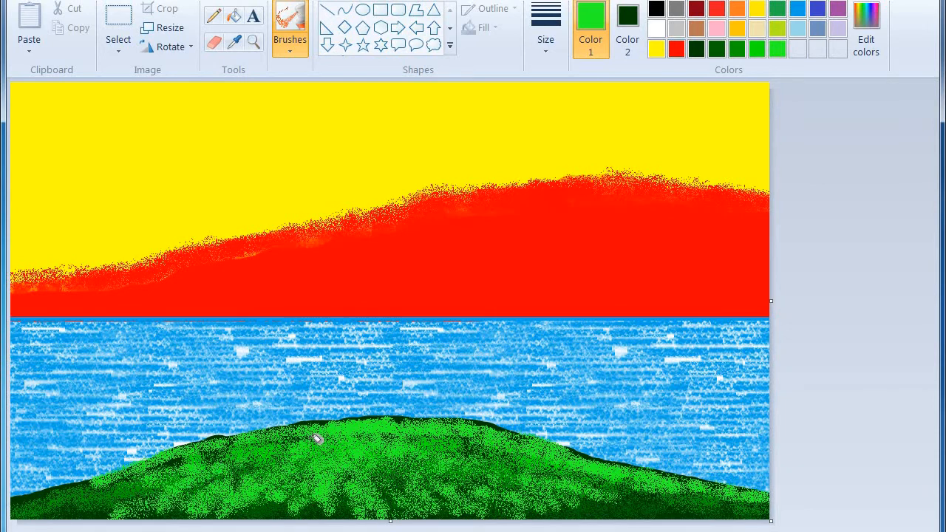
pyautogui.moveTo(634, 512); pyautogui.dragTo(682, 515)
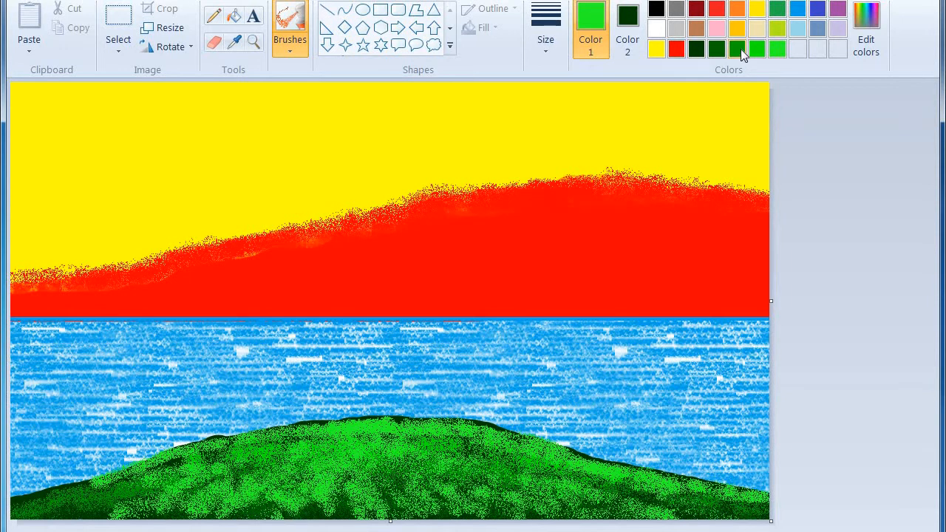
pyautogui.click(737, 49)
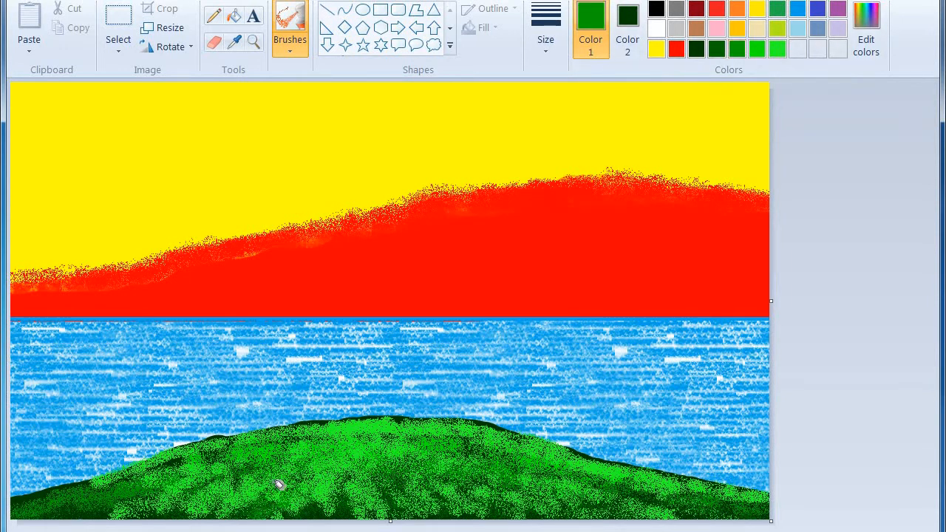
pyautogui.moveTo(279, 484)
pyautogui.mouseDown()
pyautogui.moveTo(163, 515)
pyautogui.moveTo(43, 504)
pyautogui.moveTo(137, 503)
pyautogui.mouseUp()
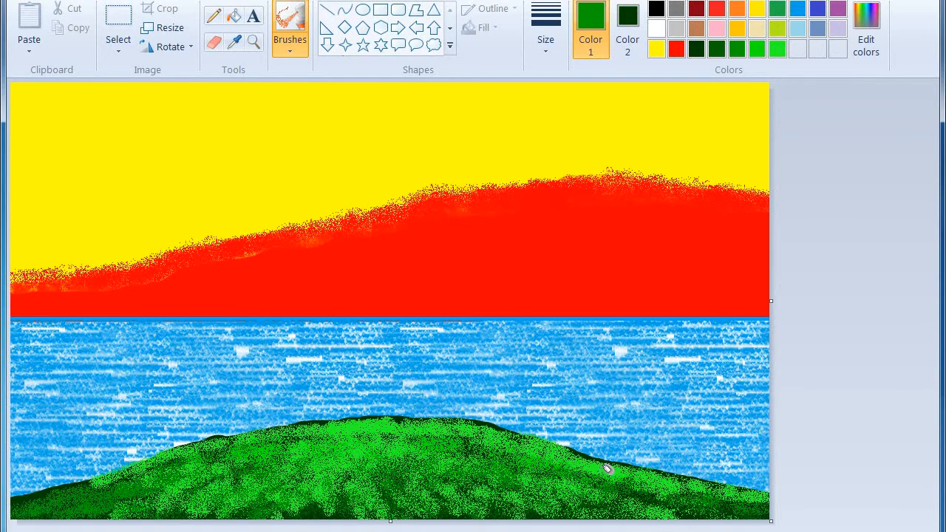
# Step: Set Color 1 to yellow and spray scattered flower-like speckles along the mound's crest, slopes and lower area
pyautogui.click(758, 10)
pyautogui.moveTo(300, 444); pyautogui.dragTo(291, 441)
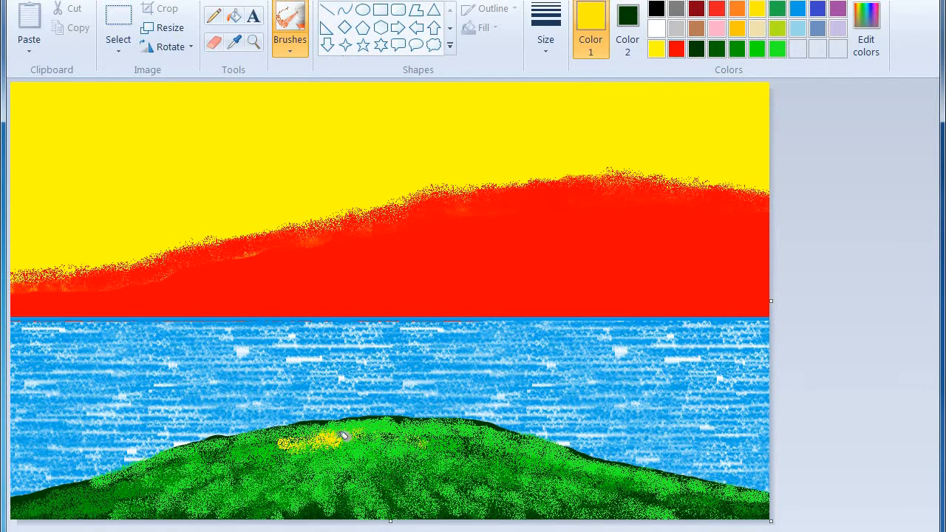
pyautogui.moveTo(398, 423); pyautogui.dragTo(419, 420)
pyautogui.moveTo(481, 435)
pyautogui.mouseDown()
pyautogui.moveTo(559, 443)
pyautogui.moveTo(559, 453)
pyautogui.moveTo(605, 468)
pyautogui.moveTo(541, 460)
pyautogui.moveTo(578, 480)
pyautogui.moveTo(717, 503)
pyautogui.mouseUp()
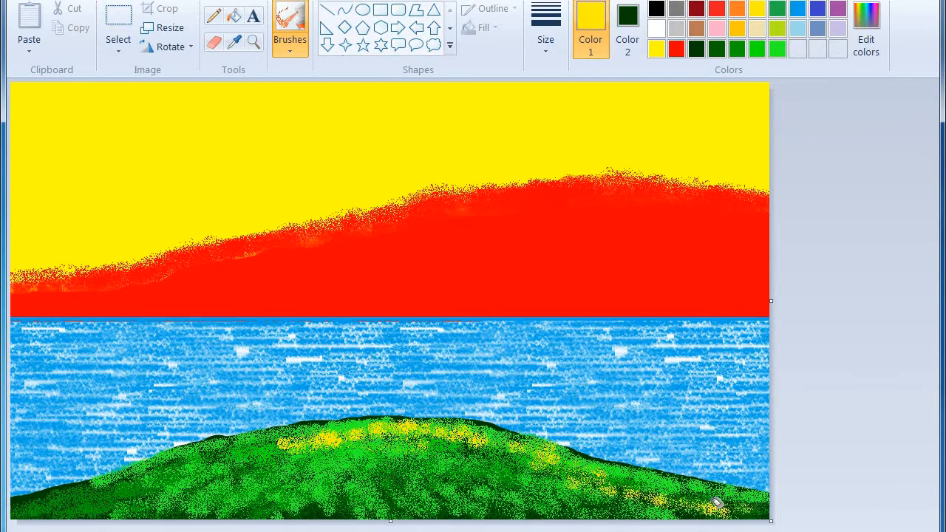
pyautogui.moveTo(269, 440)
pyautogui.mouseDown()
pyautogui.moveTo(198, 462)
pyautogui.moveTo(224, 448)
pyautogui.moveTo(213, 450)
pyautogui.moveTo(241, 445)
pyautogui.moveTo(207, 473)
pyautogui.moveTo(178, 475)
pyautogui.moveTo(370, 457)
pyautogui.moveTo(372, 441)
pyautogui.moveTo(464, 453)
pyautogui.moveTo(514, 479)
pyautogui.moveTo(319, 464)
pyautogui.moveTo(296, 513)
pyautogui.moveTo(273, 507)
pyautogui.moveTo(294, 469)
pyautogui.moveTo(370, 458)
pyautogui.moveTo(396, 498)
pyautogui.moveTo(413, 505)
pyautogui.moveTo(407, 486)
pyautogui.moveTo(461, 470)
pyautogui.moveTo(526, 482)
pyautogui.moveTo(490, 459)
pyautogui.moveTo(623, 495)
pyautogui.mouseUp()
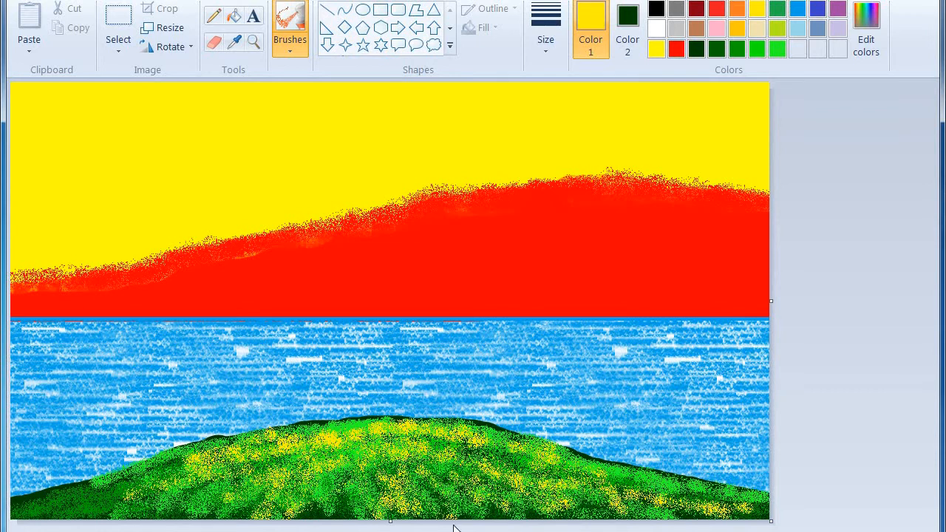
pyautogui.moveTo(326, 506); pyautogui.dragTo(369, 513)
pyautogui.moveTo(527, 515); pyautogui.dragTo(485, 515)
# Step: Draw a slanted black line at the thickest size from the mound's peak up over the red hill, leaning right
pyautogui.click(327, 8)
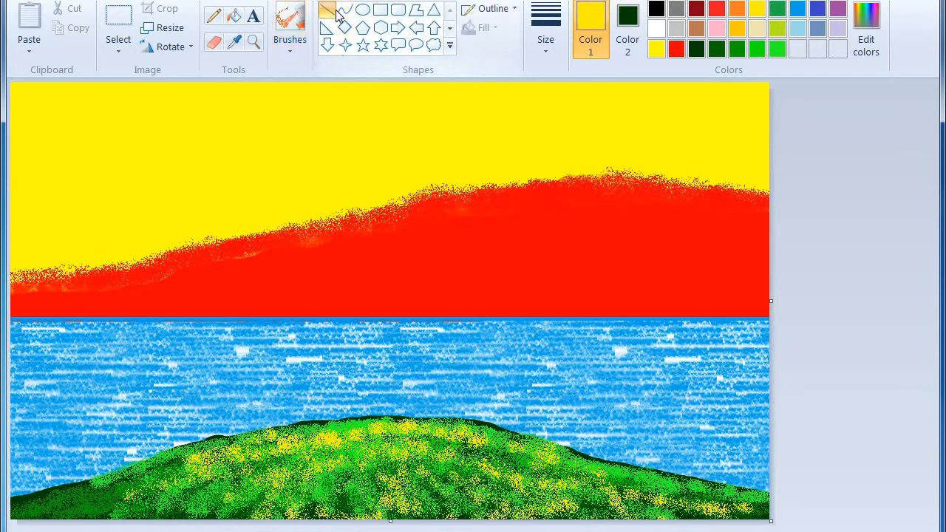
pyautogui.click(655, 8)
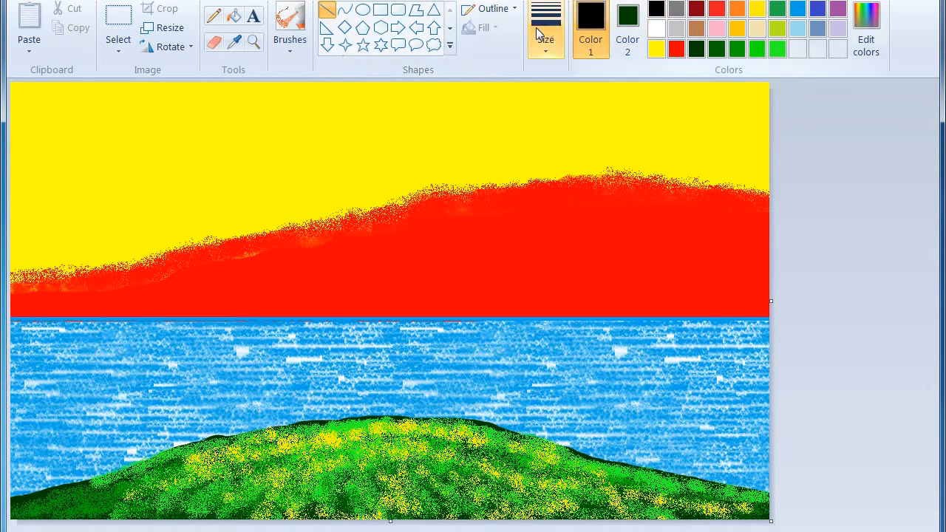
pyautogui.click(544, 28)
pyautogui.click(538, 201)
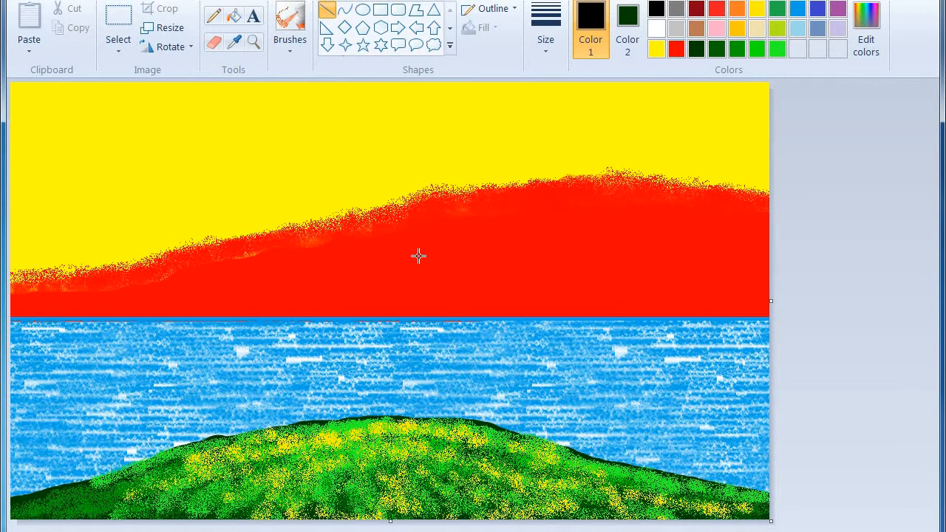
pyautogui.moveTo(412, 244)
pyautogui.mouseDown()
pyautogui.moveTo(375, 378)
pyautogui.moveTo(405, 416)
pyautogui.moveTo(396, 419)
pyautogui.mouseUp()
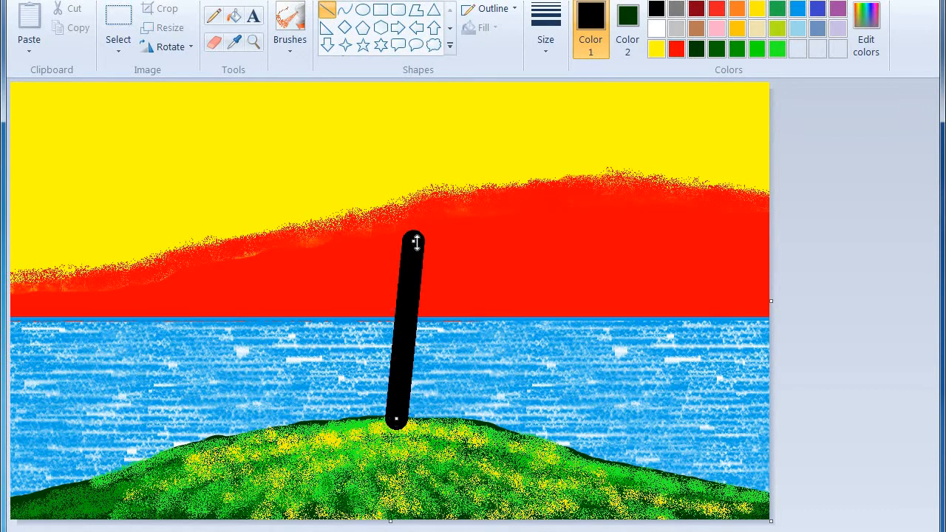
pyautogui.moveTo(416, 243); pyautogui.dragTo(429, 233)
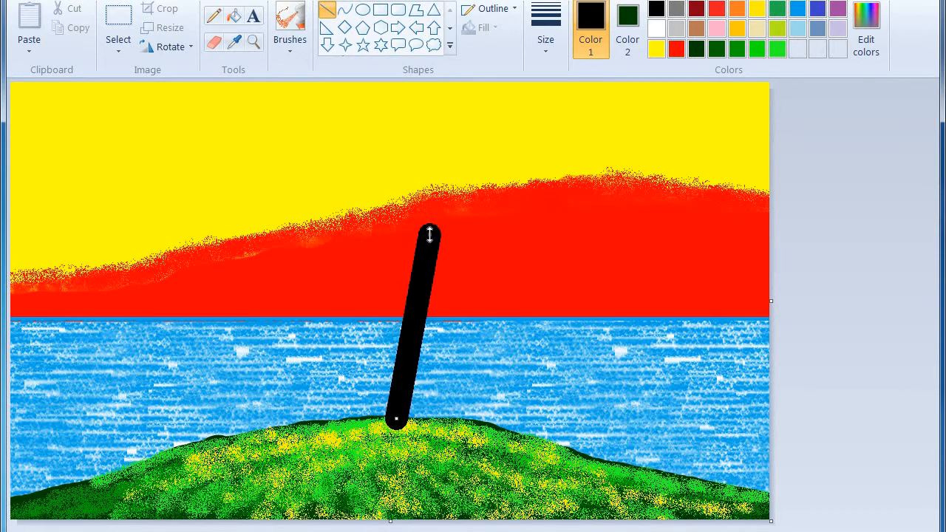
# Step: Draw a solid-filled circle with white outline and white fill over the red hill, beside the black trunk
pyautogui.click(363, 11)
pyautogui.click(656, 28)
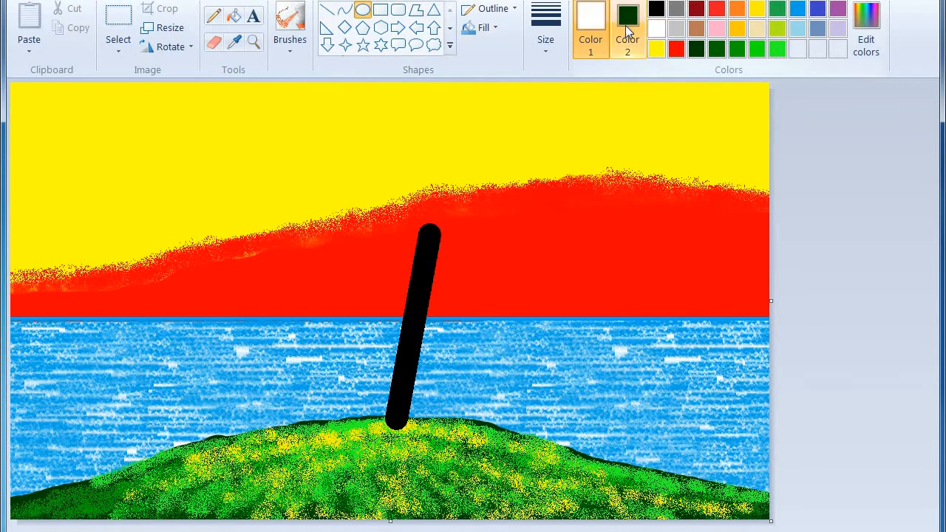
pyautogui.click(626, 27)
pyautogui.click(676, 28)
pyautogui.click(656, 28)
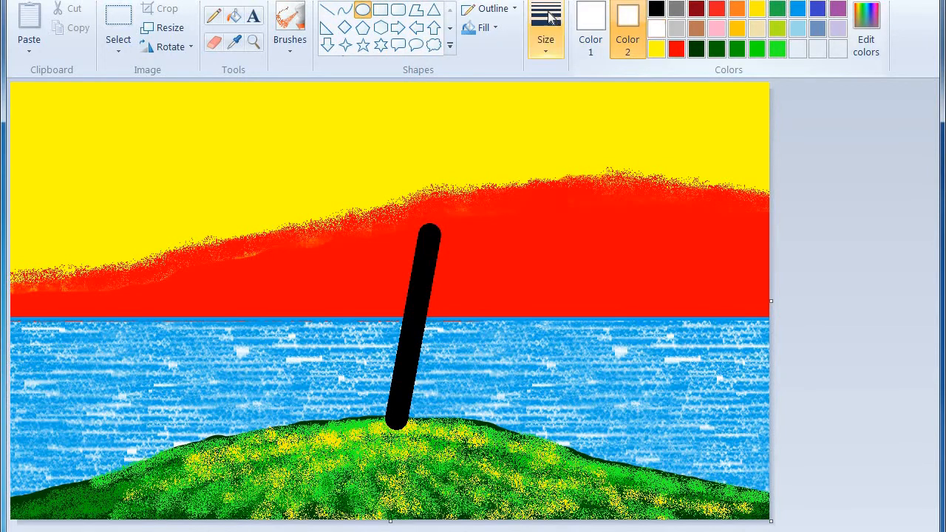
pyautogui.click(482, 27)
pyautogui.click(496, 67)
pyautogui.moveTo(519, 222); pyautogui.dragTo(659, 362)
# Step: Move the white circle up onto the red hill and shrink it so its lower edge rests on the horizon
pyautogui.moveTo(597, 308); pyautogui.dragTo(596, 267)
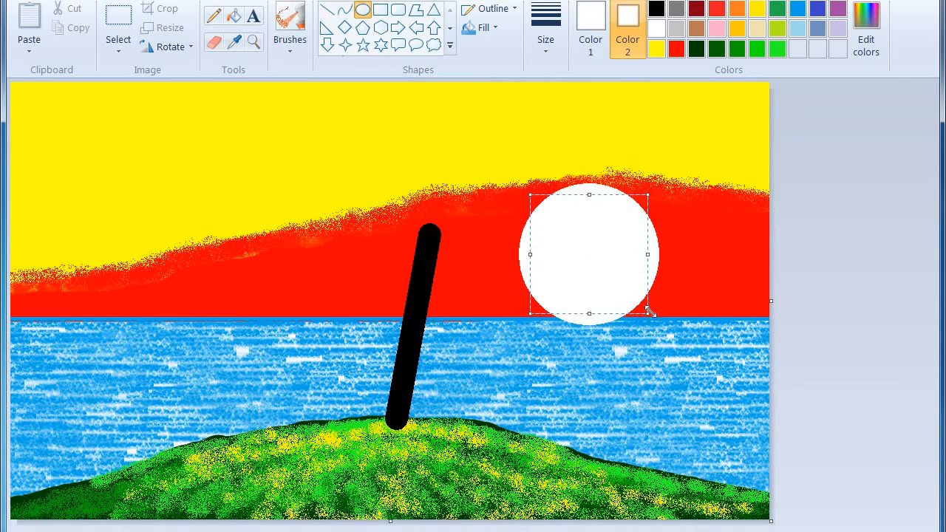
pyautogui.moveTo(649, 311); pyautogui.dragTo(630, 268)
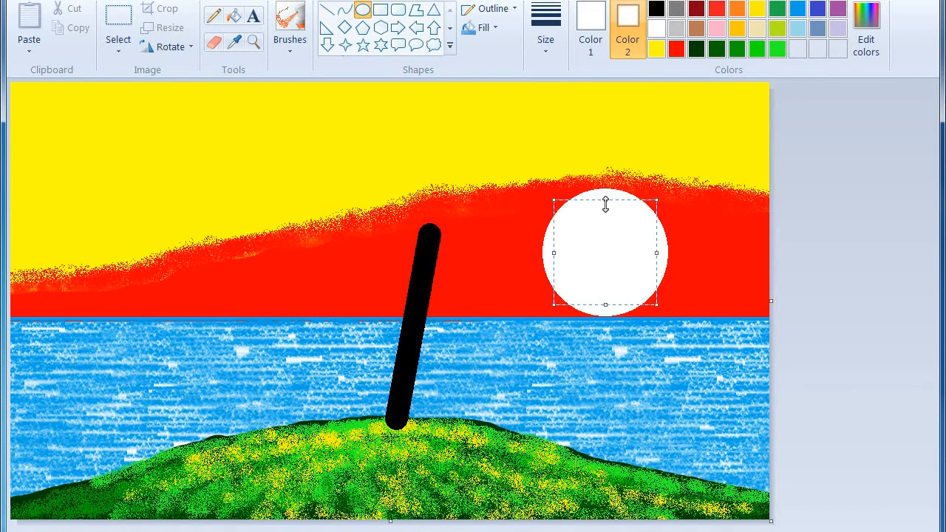
pyautogui.moveTo(657, 253); pyautogui.dragTo(662, 253)
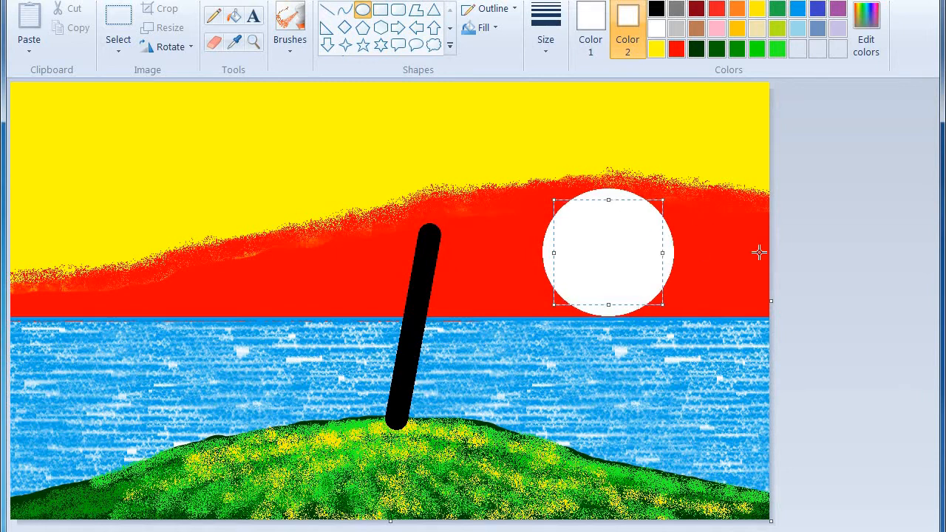
pyautogui.click(821, 244)
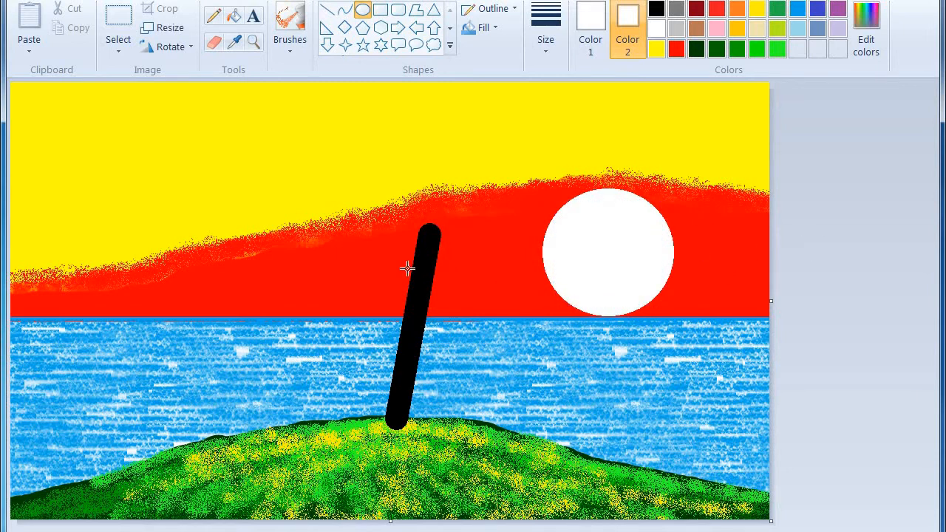
# Step: With the Oil brush in black at the largest size, paint four curved palm fronds fanning left from the trunk's top
pyautogui.click(291, 42)
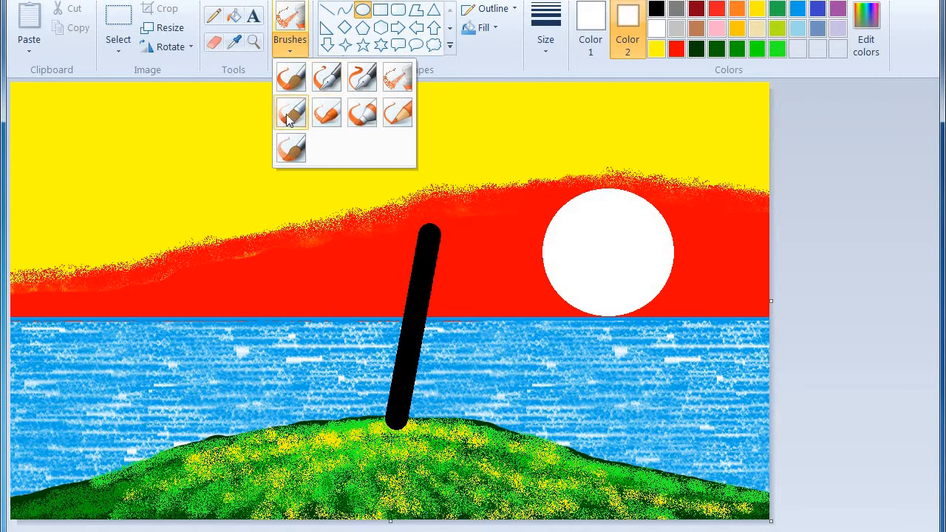
pyautogui.click(290, 116)
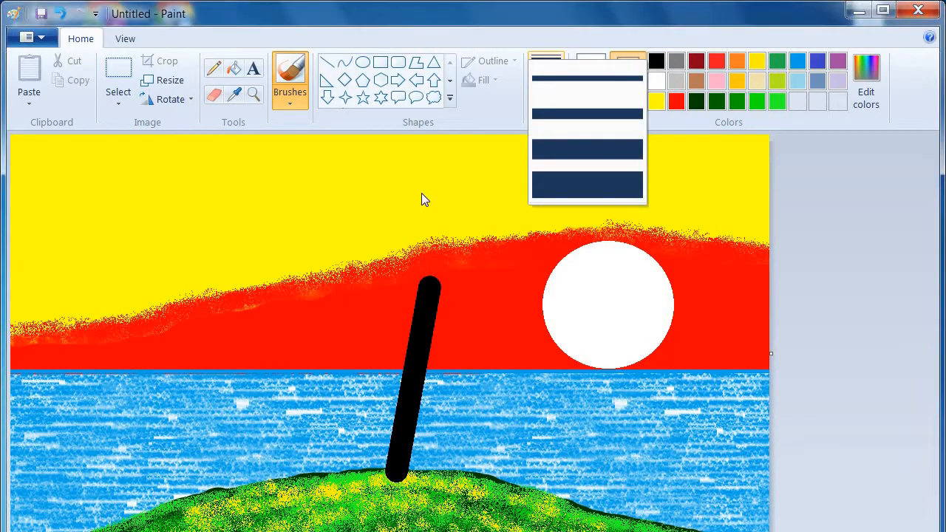
pyautogui.click(619, 95)
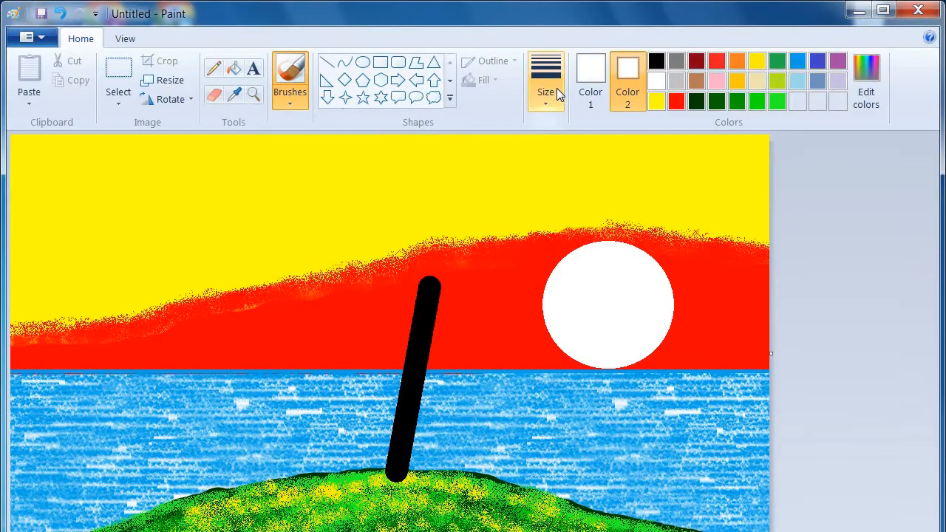
pyautogui.click(590, 88)
pyautogui.click(656, 61)
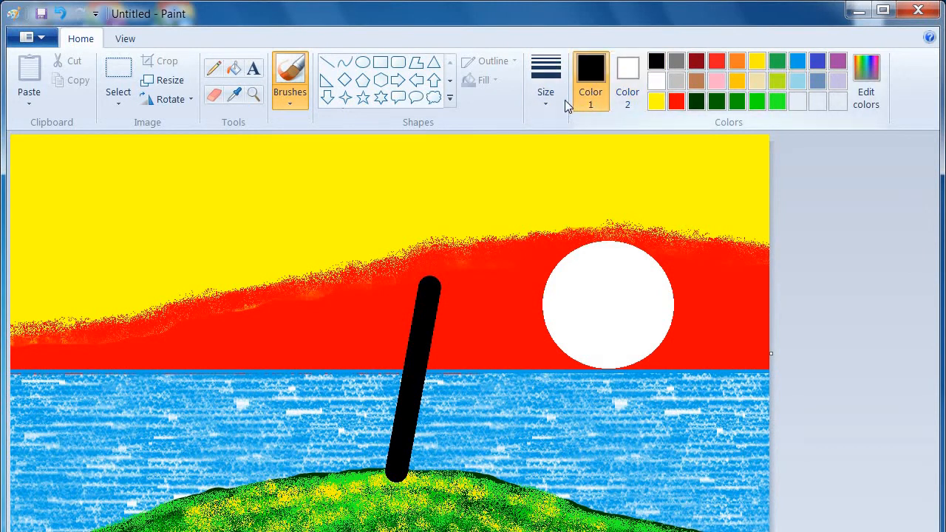
pyautogui.click(547, 96)
pyautogui.click(564, 237)
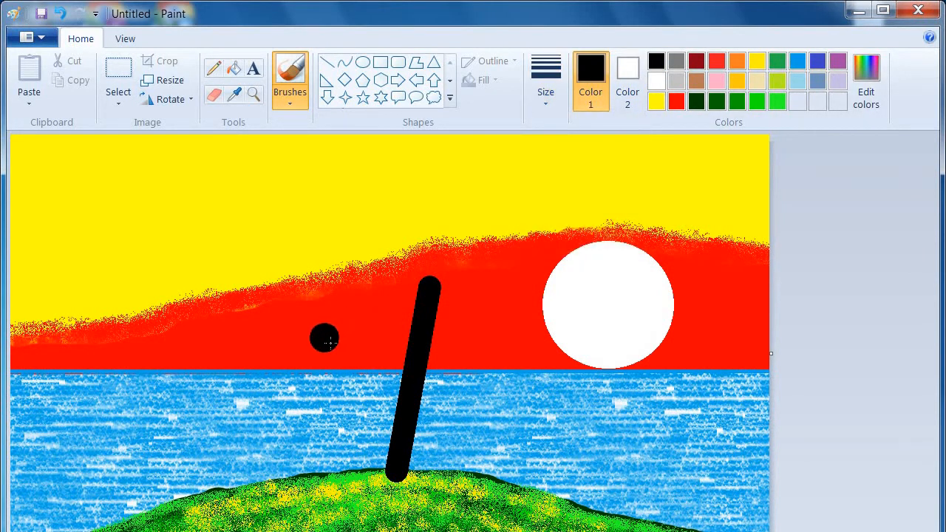
pyautogui.moveTo(351, 330); pyautogui.dragTo(423, 275)
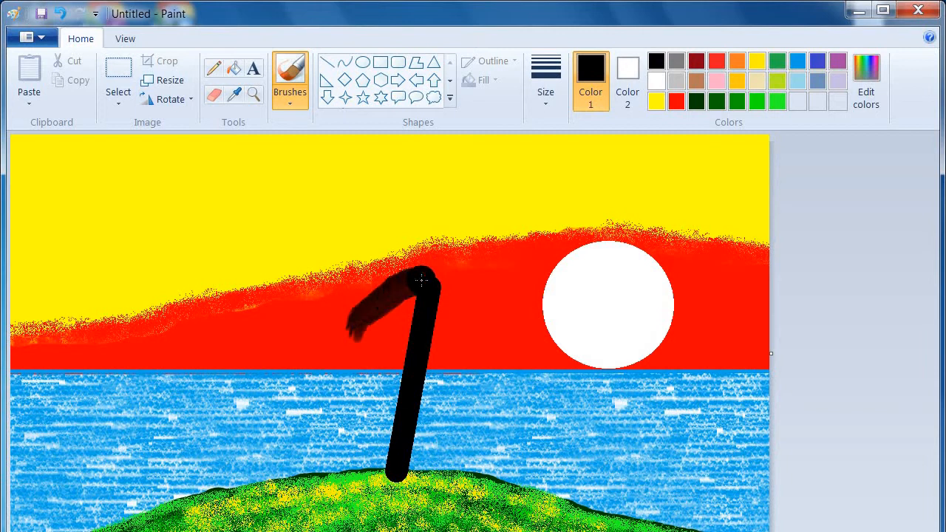
pyautogui.moveTo(294, 312)
pyautogui.mouseDown()
pyautogui.moveTo(372, 281)
pyautogui.moveTo(422, 276)
pyautogui.mouseUp()
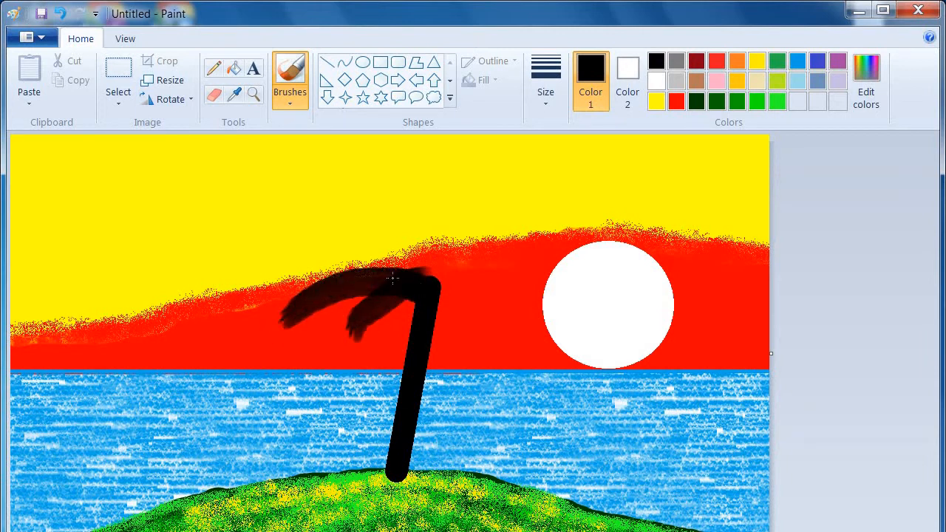
pyautogui.moveTo(326, 243)
pyautogui.mouseDown()
pyautogui.moveTo(376, 253)
pyautogui.moveTo(421, 272)
pyautogui.mouseUp()
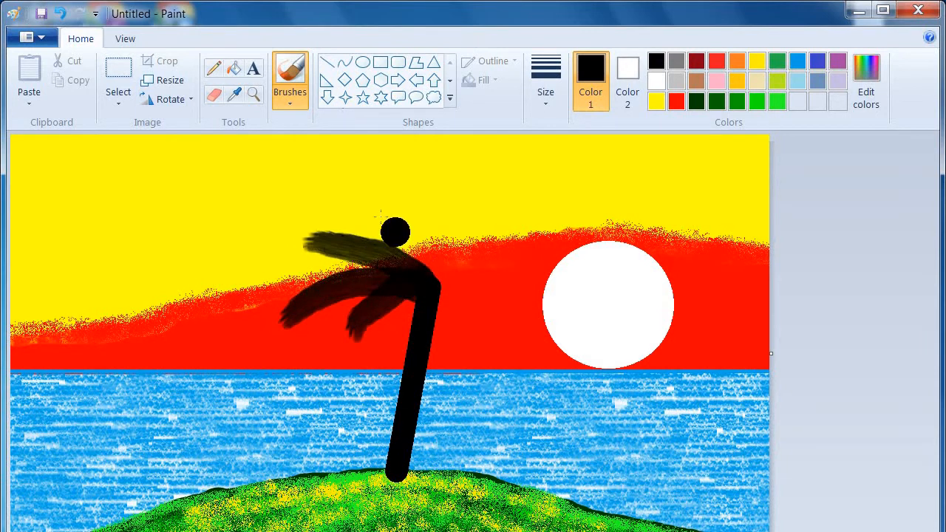
pyautogui.moveTo(363, 189)
pyautogui.mouseDown()
pyautogui.moveTo(396, 213)
pyautogui.moveTo(428, 281)
pyautogui.mouseUp()
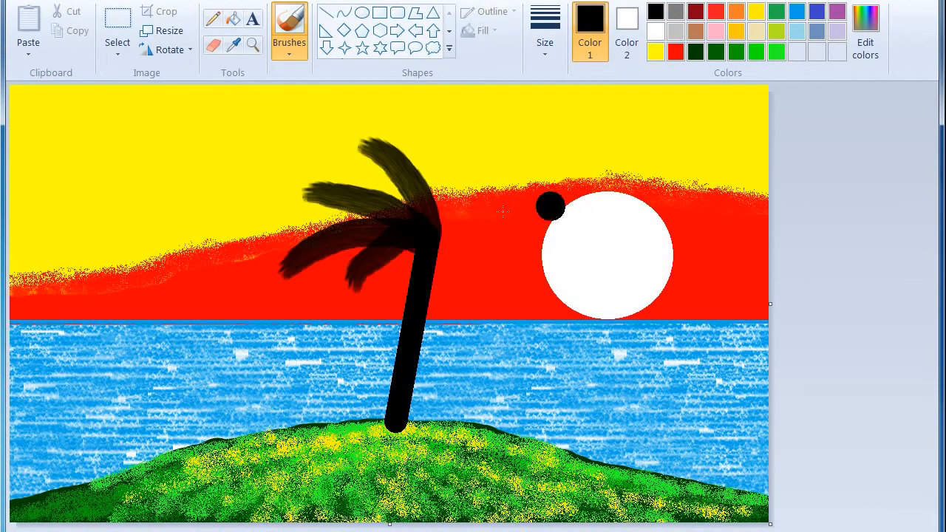
# Step: Paint seven more black fronds radiating upward, rightward and down to the lower right of the trunk's top
pyautogui.moveTo(421, 110)
pyautogui.mouseDown()
pyautogui.moveTo(448, 175)
pyautogui.moveTo(450, 217)
pyautogui.mouseUp()
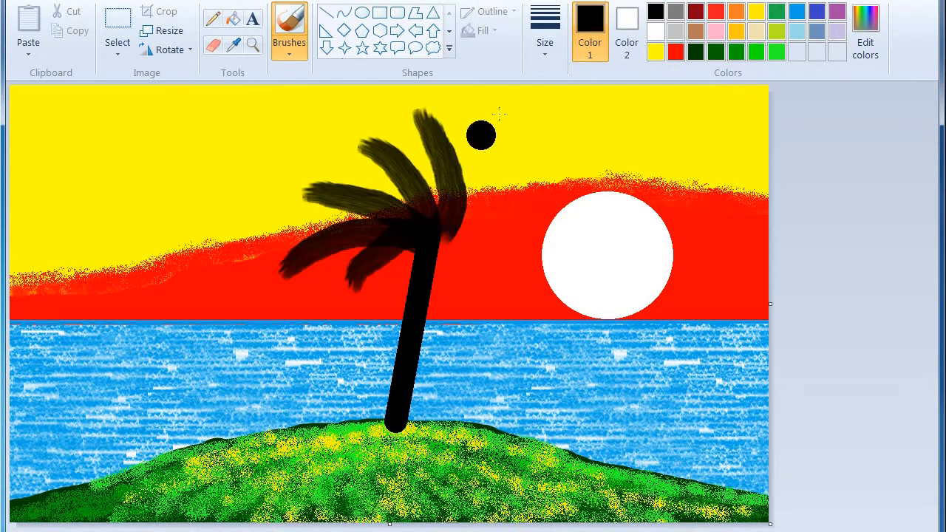
pyautogui.moveTo(504, 112); pyautogui.dragTo(451, 237)
pyautogui.moveTo(556, 148); pyautogui.dragTo(454, 229)
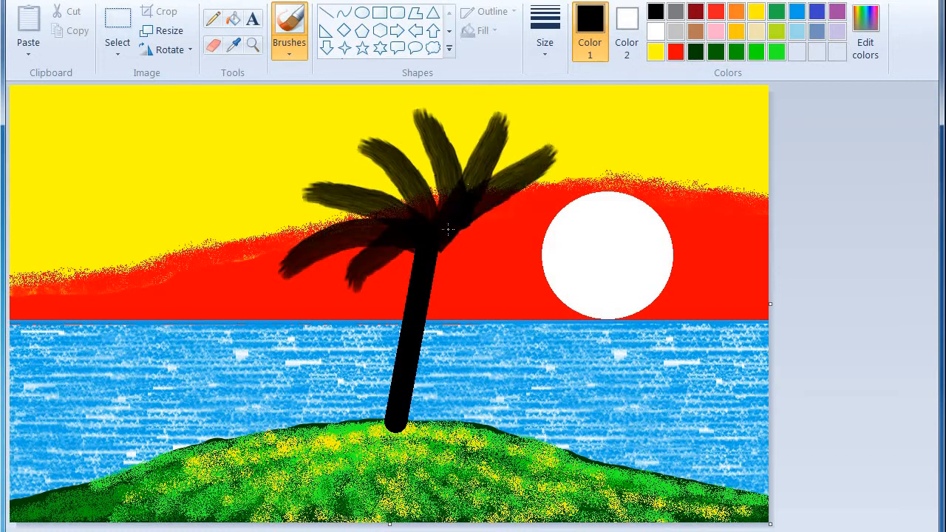
pyautogui.moveTo(546, 198); pyautogui.dragTo(455, 234)
pyautogui.moveTo(538, 252); pyautogui.dragTo(451, 241)
pyautogui.moveTo(488, 280); pyautogui.dragTo(447, 255)
pyautogui.moveTo(463, 306); pyautogui.dragTo(435, 251)
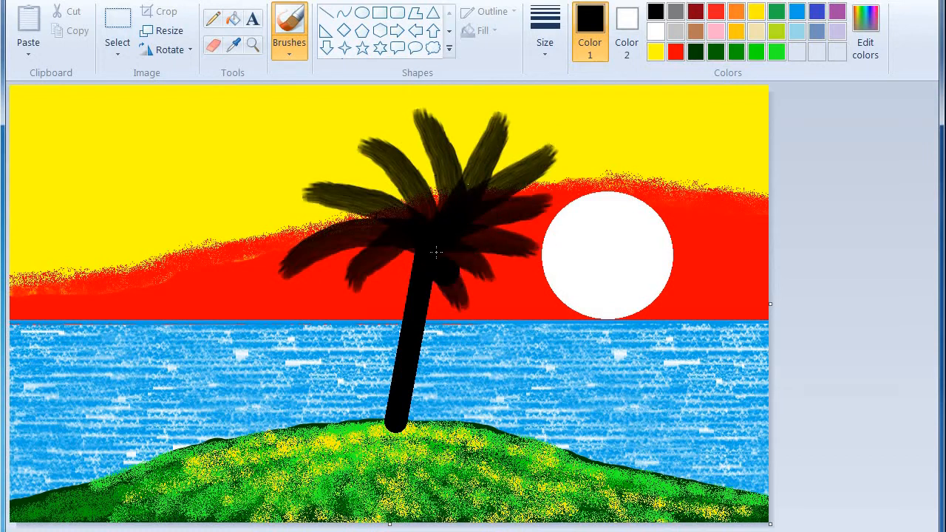
# Step: Thicken the palm crown with extra black fronds filling the gaps on its left, upper, right and lower sides
pyautogui.moveTo(367, 300); pyautogui.dragTo(411, 251)
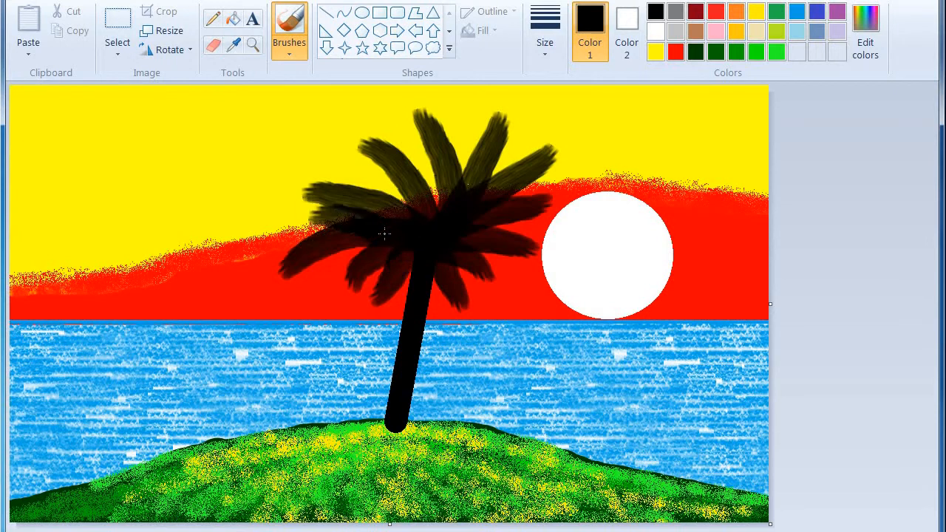
pyautogui.moveTo(325, 156); pyautogui.dragTo(404, 198)
pyautogui.moveTo(392, 113); pyautogui.dragTo(443, 182)
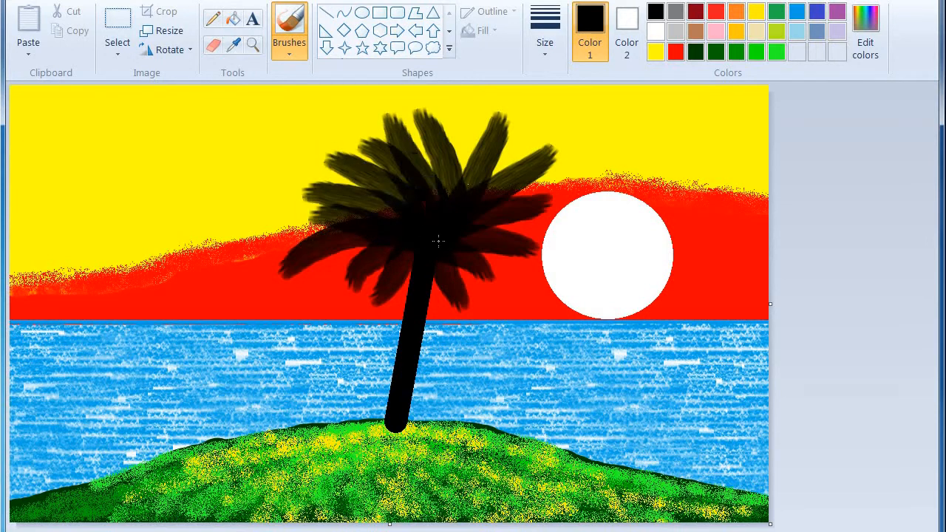
pyautogui.moveTo(463, 111); pyautogui.dragTo(455, 182)
pyautogui.moveTo(400, 110); pyautogui.dragTo(432, 184)
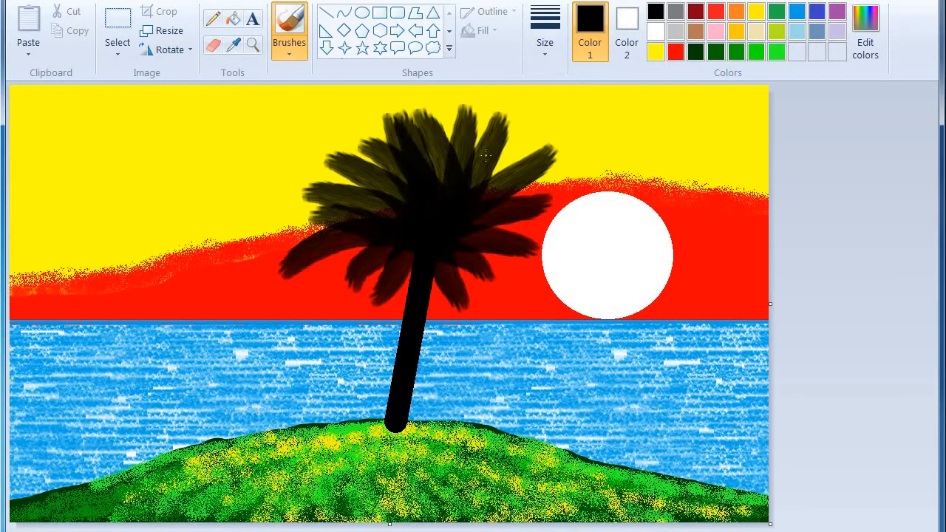
pyautogui.moveTo(521, 131); pyautogui.dragTo(482, 190)
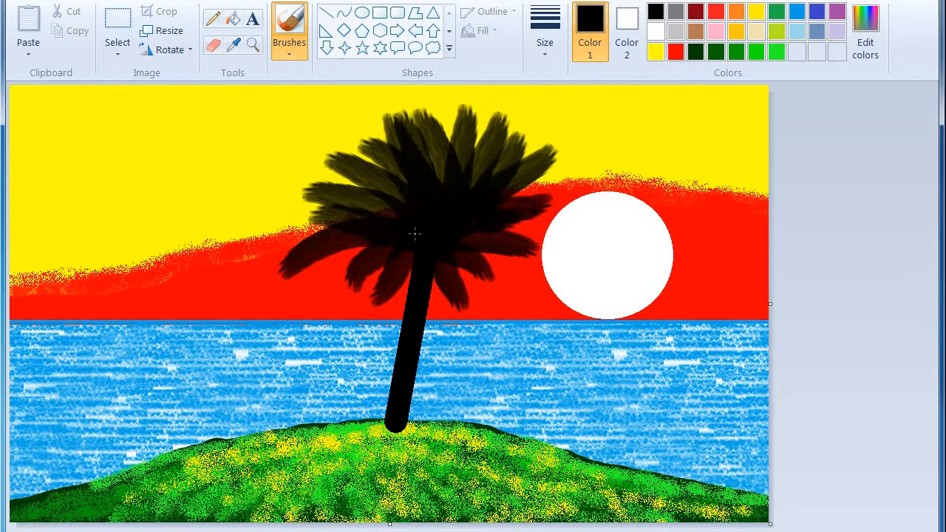
pyautogui.moveTo(331, 300); pyautogui.dragTo(404, 222)
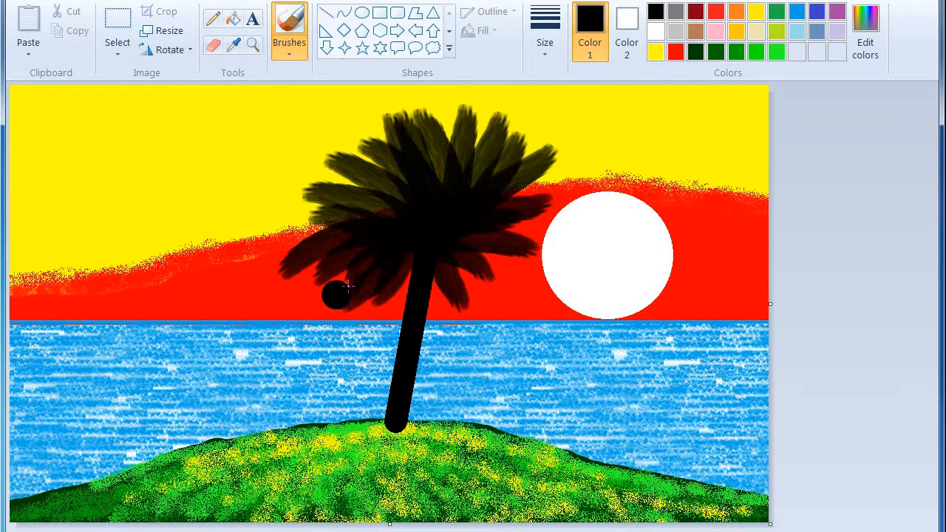
pyautogui.moveTo(444, 316); pyautogui.dragTo(422, 248)
pyautogui.moveTo(451, 263)
pyautogui.mouseDown()
pyautogui.moveTo(480, 268)
pyautogui.moveTo(450, 254)
pyautogui.moveTo(526, 276)
pyautogui.mouseUp()
pyautogui.moveTo(481, 245)
pyautogui.mouseDown()
pyautogui.moveTo(537, 224)
pyautogui.moveTo(459, 238)
pyautogui.moveTo(541, 185)
pyautogui.mouseUp()
# Step: Widen the trunk along its left side in black and paint two rounded black lumps at its base
pyautogui.moveTo(405, 263)
pyautogui.mouseDown()
pyautogui.moveTo(391, 267)
pyautogui.moveTo(405, 266)
pyautogui.moveTo(375, 411)
pyautogui.moveTo(383, 426)
pyautogui.mouseUp()
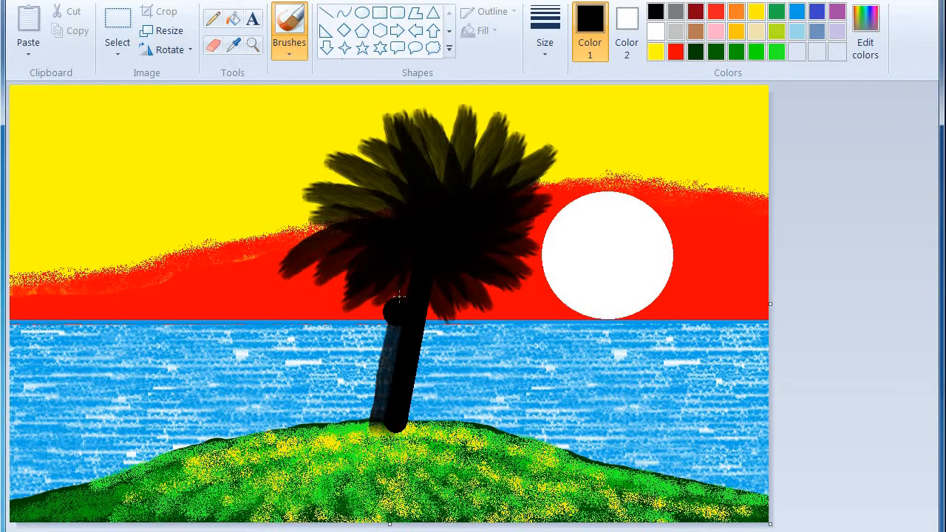
pyautogui.moveTo(410, 296)
pyautogui.mouseDown()
pyautogui.moveTo(386, 410)
pyautogui.moveTo(378, 425)
pyautogui.moveTo(373, 413)
pyautogui.moveTo(362, 425)
pyautogui.moveTo(427, 429)
pyautogui.moveTo(419, 431)
pyautogui.mouseUp()
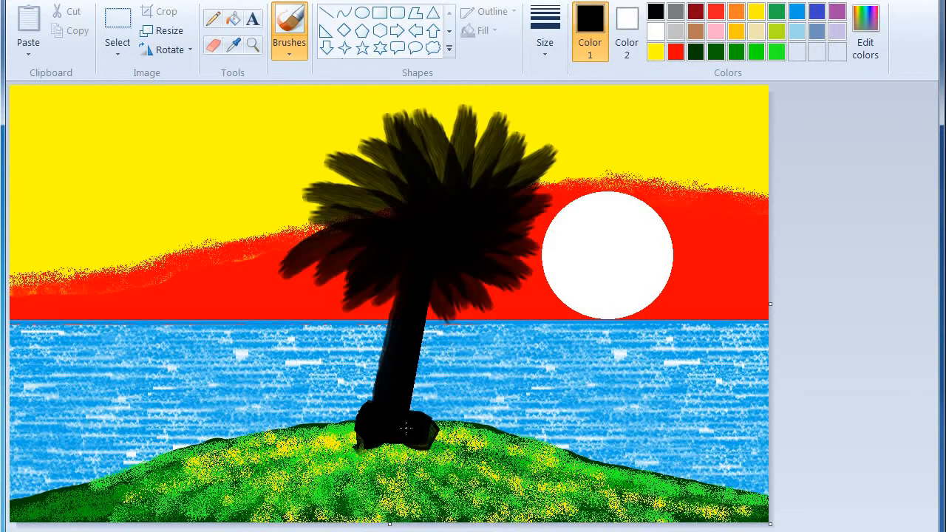
# Step: With the Natural pencil brush in gray at the largest size, shade the two base lumps and the trunk's right side
pyautogui.click(292, 58)
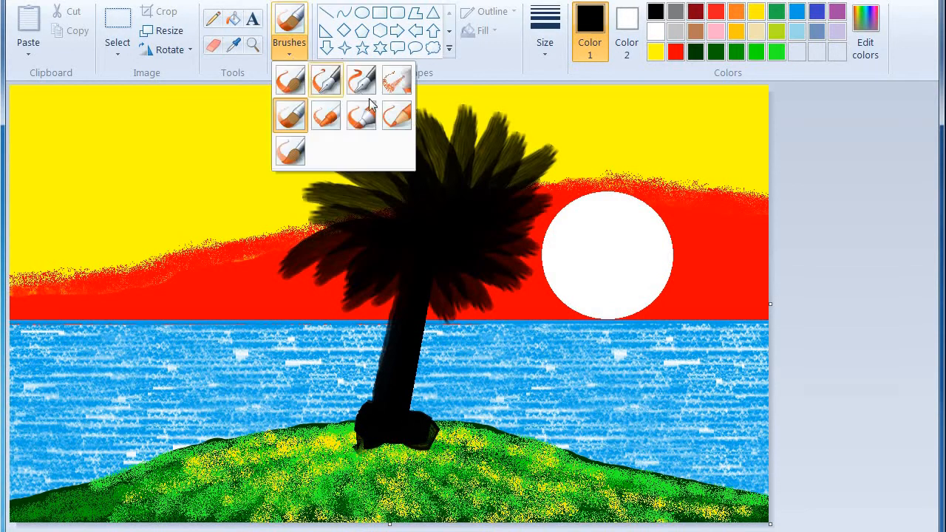
pyautogui.click(395, 112)
pyautogui.click(535, 54)
pyautogui.click(567, 188)
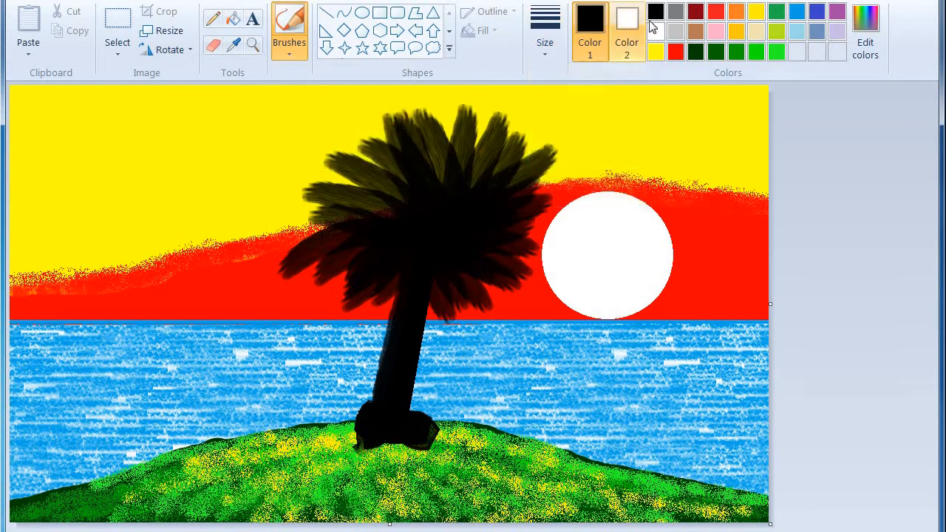
pyautogui.click(675, 11)
pyautogui.moveTo(362, 431)
pyautogui.mouseDown()
pyautogui.moveTo(373, 418)
pyautogui.moveTo(379, 434)
pyautogui.moveTo(366, 425)
pyautogui.moveTo(418, 424)
pyautogui.moveTo(405, 435)
pyautogui.moveTo(417, 441)
pyautogui.moveTo(429, 429)
pyautogui.moveTo(409, 418)
pyautogui.moveTo(403, 378)
pyautogui.moveTo(403, 408)
pyautogui.moveTo(422, 311)
pyautogui.moveTo(413, 346)
pyautogui.moveTo(413, 310)
pyautogui.moveTo(408, 329)
pyautogui.moveTo(405, 401)
pyautogui.mouseUp()
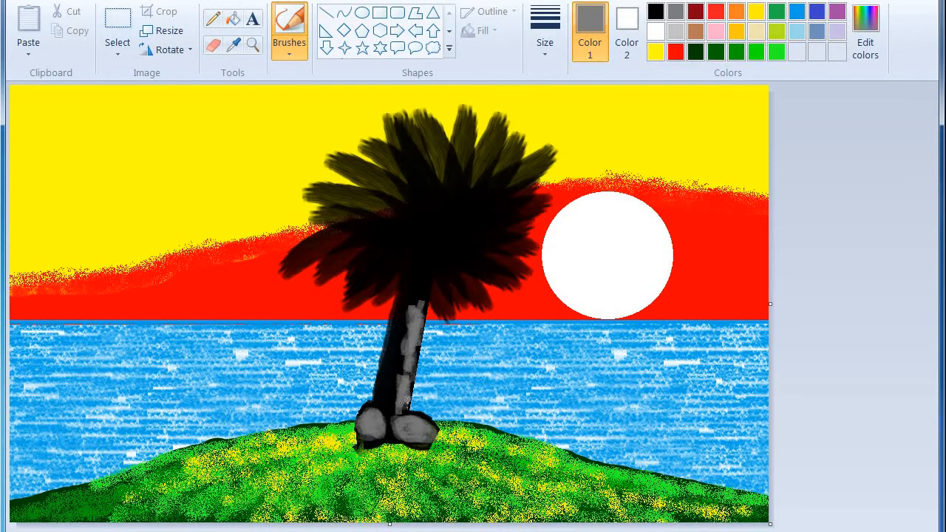
# Step: Mix a near-black Color 1 (17, 17, 17) and darken the gray shading on the base lumps and trunk
pyautogui.click(654, 11)
pyautogui.click(864, 29)
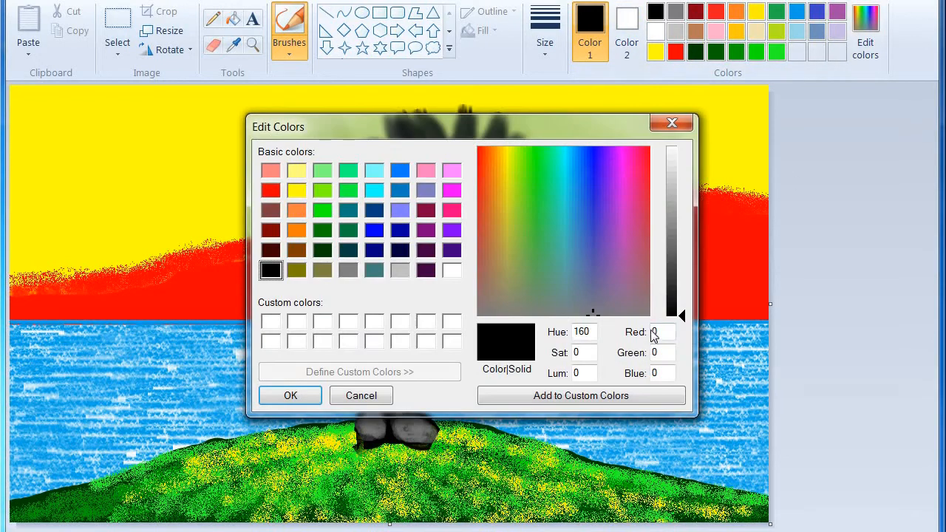
pyautogui.click(672, 304)
pyautogui.click(289, 394)
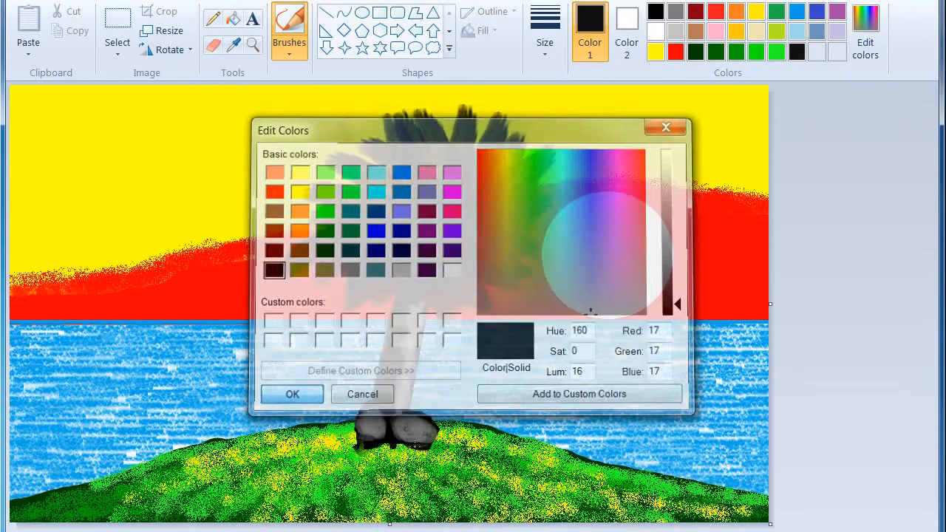
pyautogui.moveTo(380, 428)
pyautogui.mouseDown()
pyautogui.moveTo(422, 435)
pyautogui.moveTo(407, 435)
pyautogui.moveTo(396, 397)
pyautogui.mouseUp()
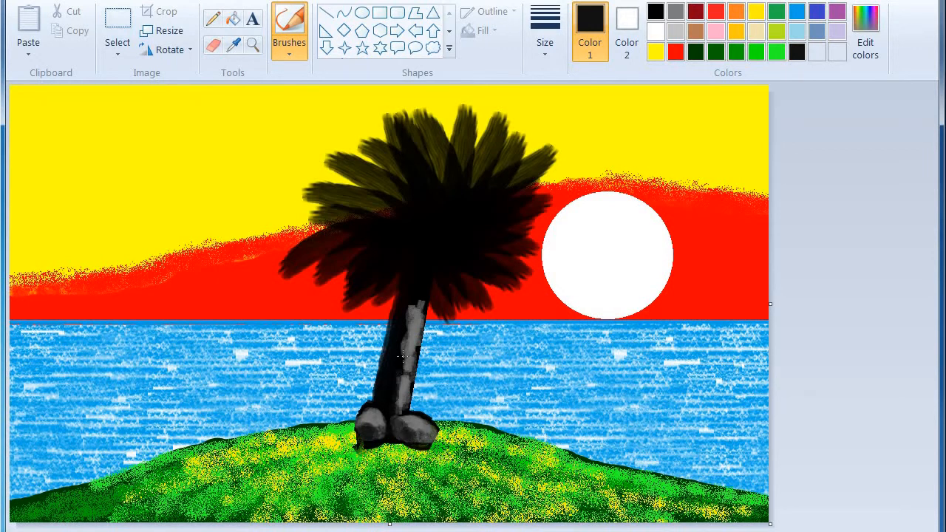
pyautogui.moveTo(408, 323)
pyautogui.mouseDown()
pyautogui.moveTo(412, 300)
pyautogui.moveTo(412, 313)
pyautogui.mouseUp()
# Step: With the Oil brush at the smallest size, paint five small near-black birds in the yellow sky left of the palm
pyautogui.click(543, 45)
pyautogui.click(291, 48)
pyautogui.click(288, 49)
pyautogui.click(282, 50)
pyautogui.click(294, 122)
pyautogui.click(545, 37)
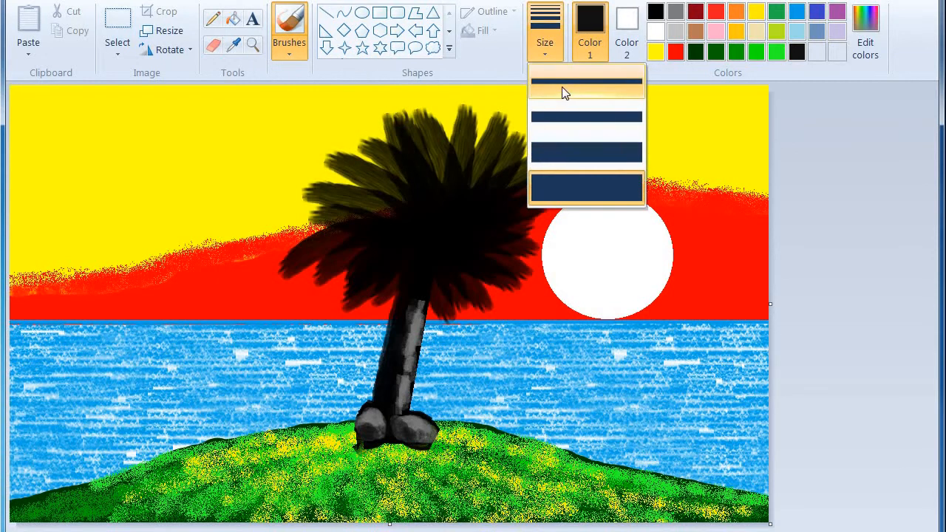
pyautogui.click(563, 90)
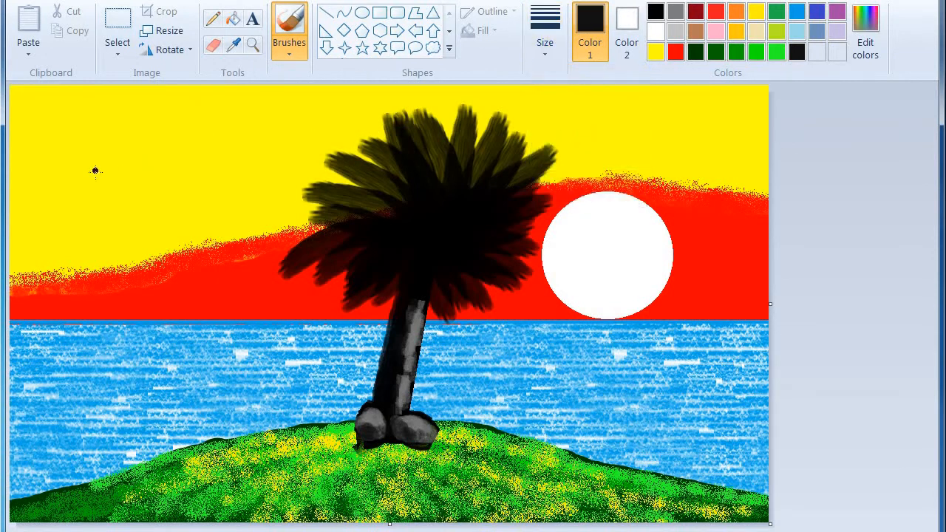
pyautogui.moveTo(86, 159)
pyautogui.mouseDown()
pyautogui.moveTo(103, 170)
pyautogui.moveTo(136, 164)
pyautogui.moveTo(144, 152)
pyautogui.mouseUp()
pyautogui.moveTo(178, 139); pyautogui.dragTo(178, 186)
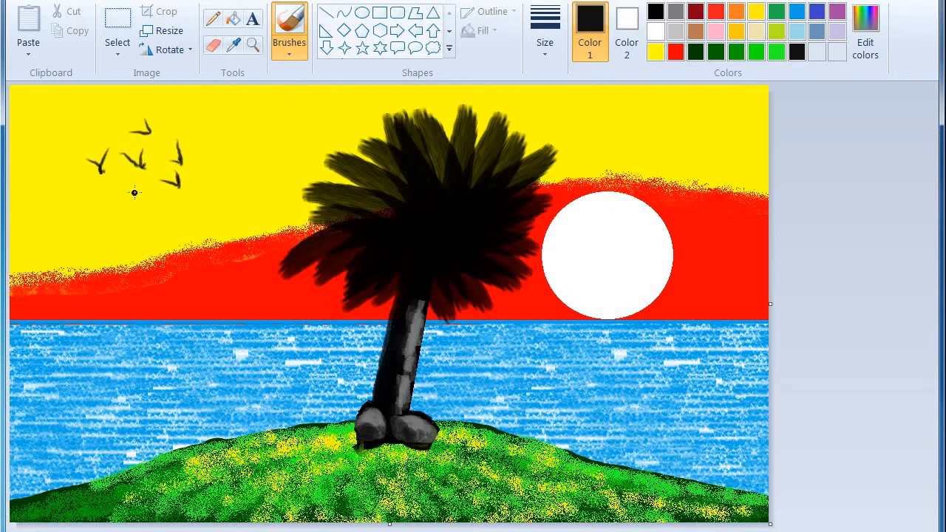